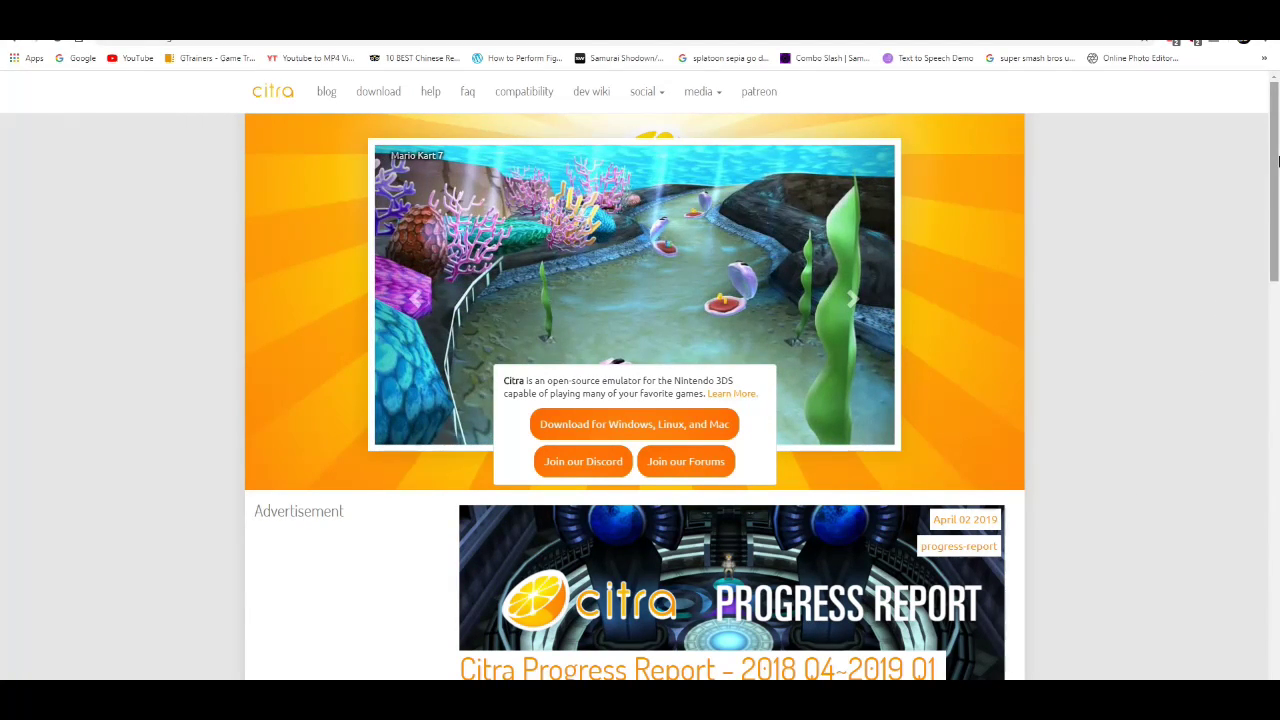
pyautogui.moveTo(1278, 160)
pyautogui.mouseDown()
pyautogui.moveTo(1278, 172)
pyautogui.moveTo(1276, 160)
pyautogui.mouseUp()
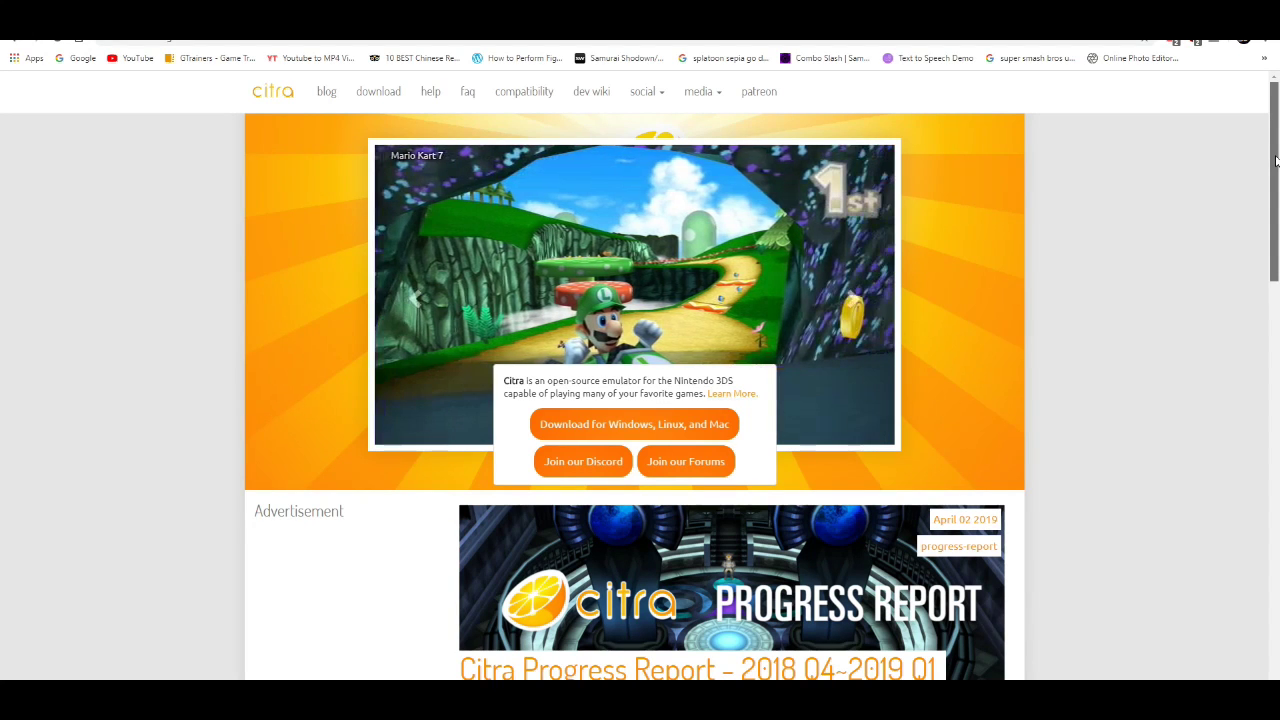
pyautogui.moveTo(1276, 160)
pyautogui.mouseDown()
pyautogui.moveTo(1278, 180)
pyautogui.moveTo(1278, 160)
pyautogui.mouseUp()
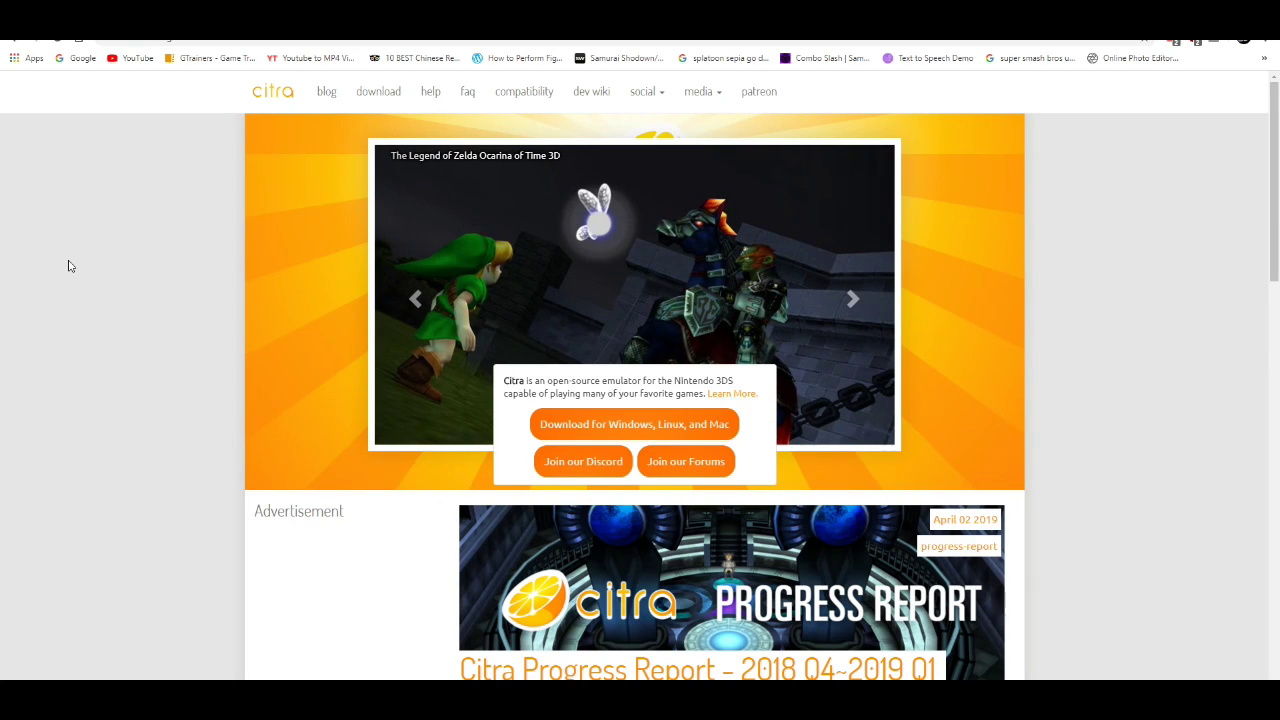
# - Download the Citra installer for Windows x64 from the Citra website
pyautogui.click(622, 428)
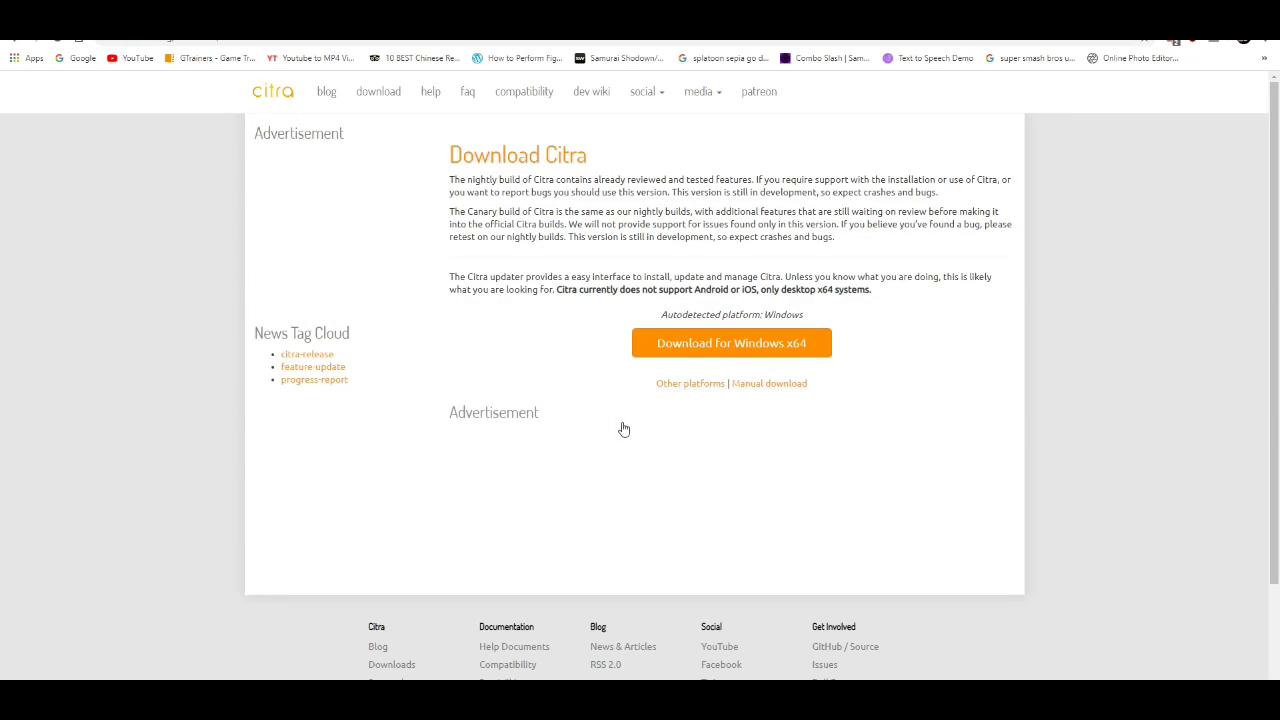
pyautogui.click(735, 345)
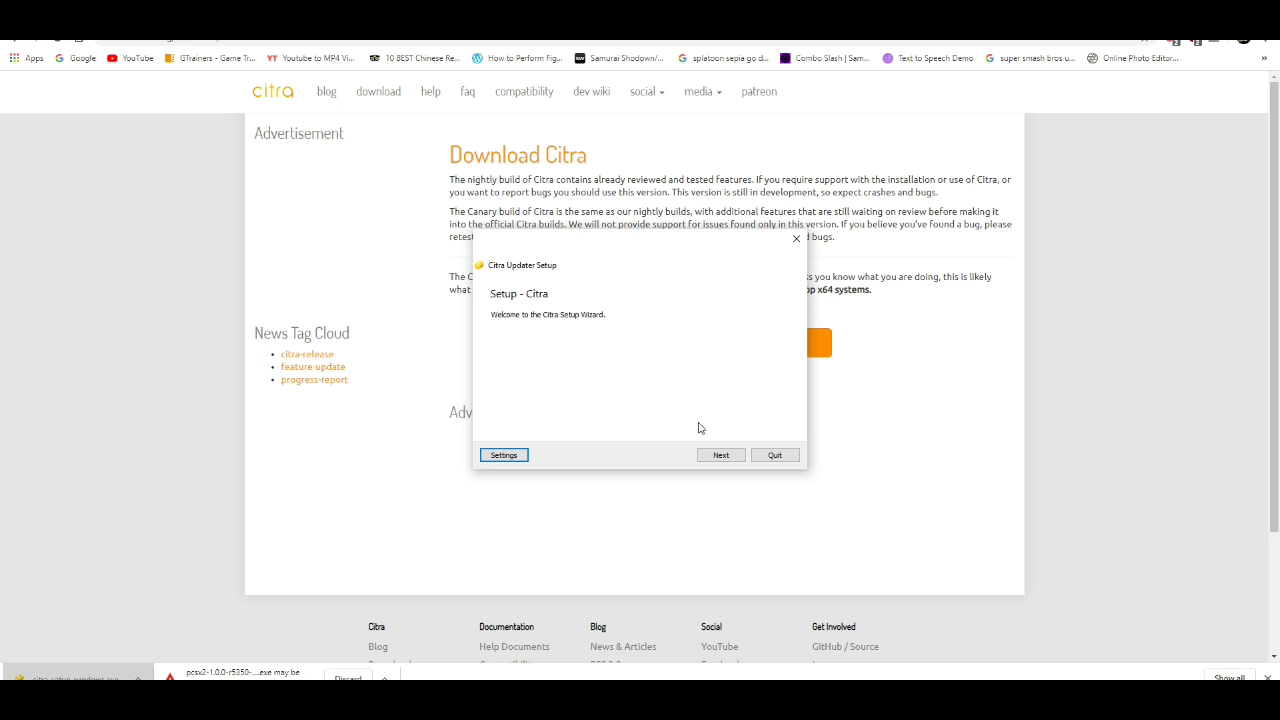
# - Install Citra Nightly in the default folder, accepting the license and keeping the Citra Start Menu shortcut directory
pyautogui.click(717, 455)
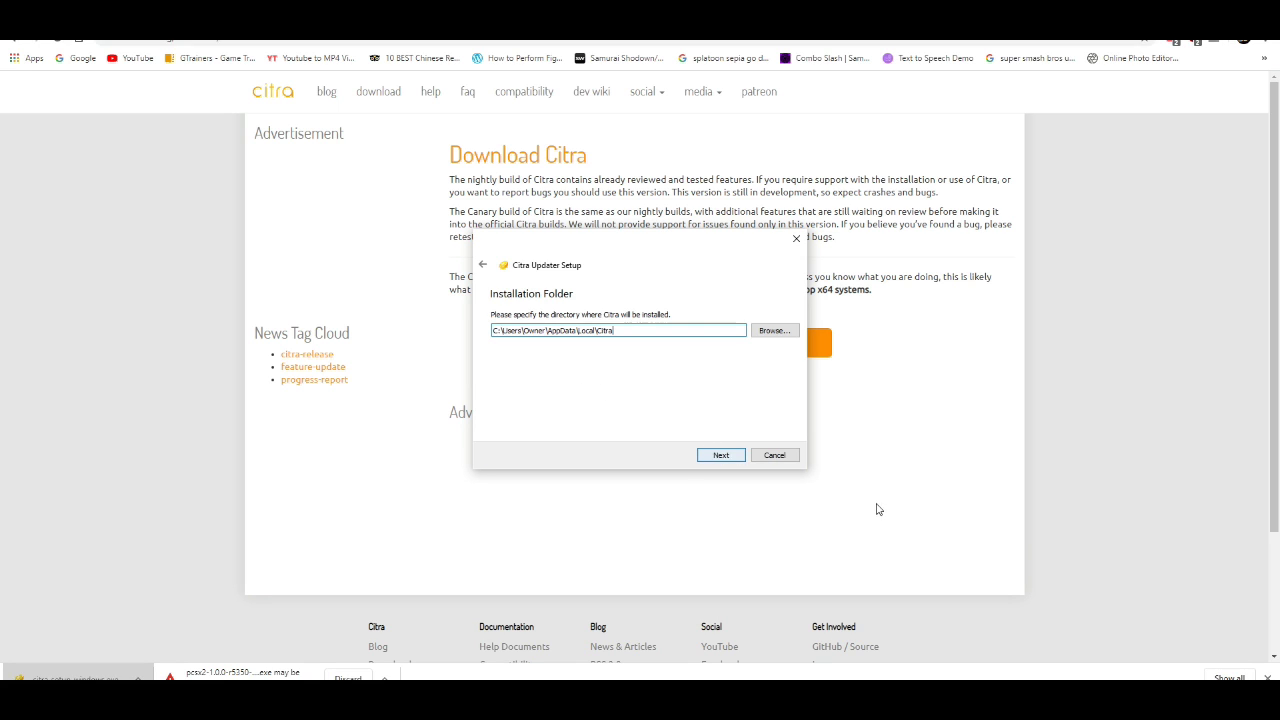
pyautogui.click(727, 457)
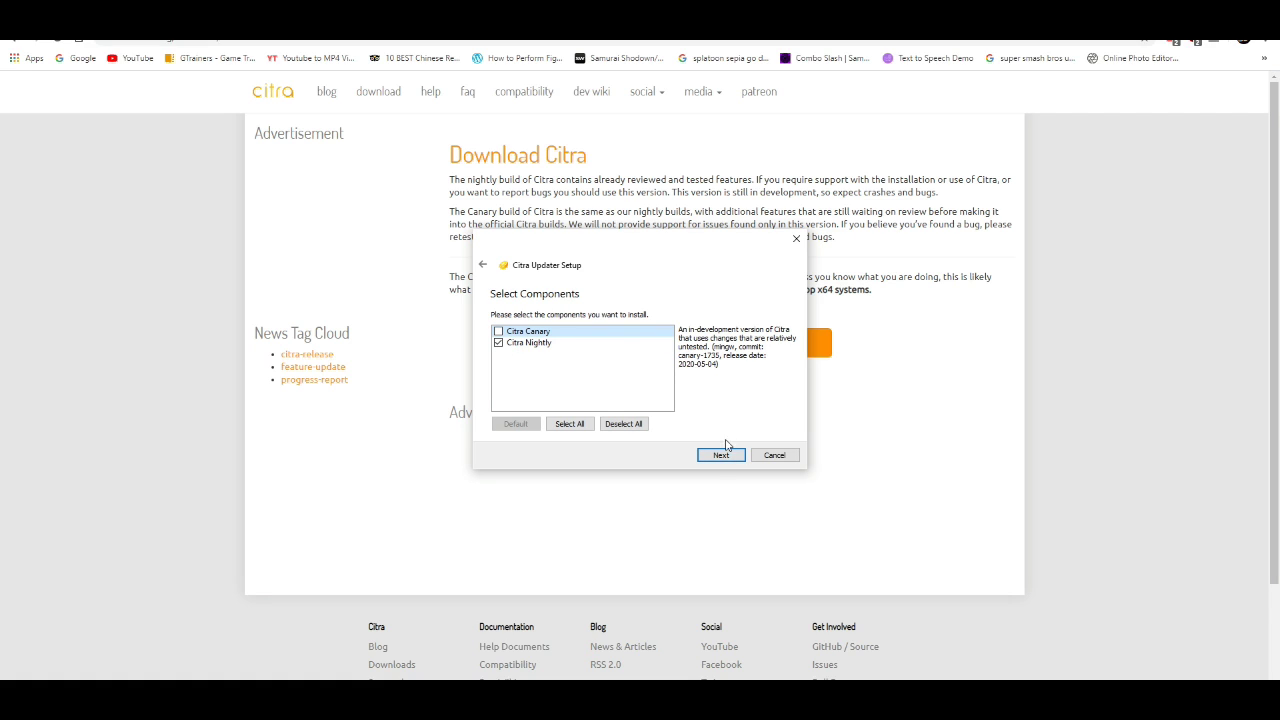
pyautogui.click(722, 456)
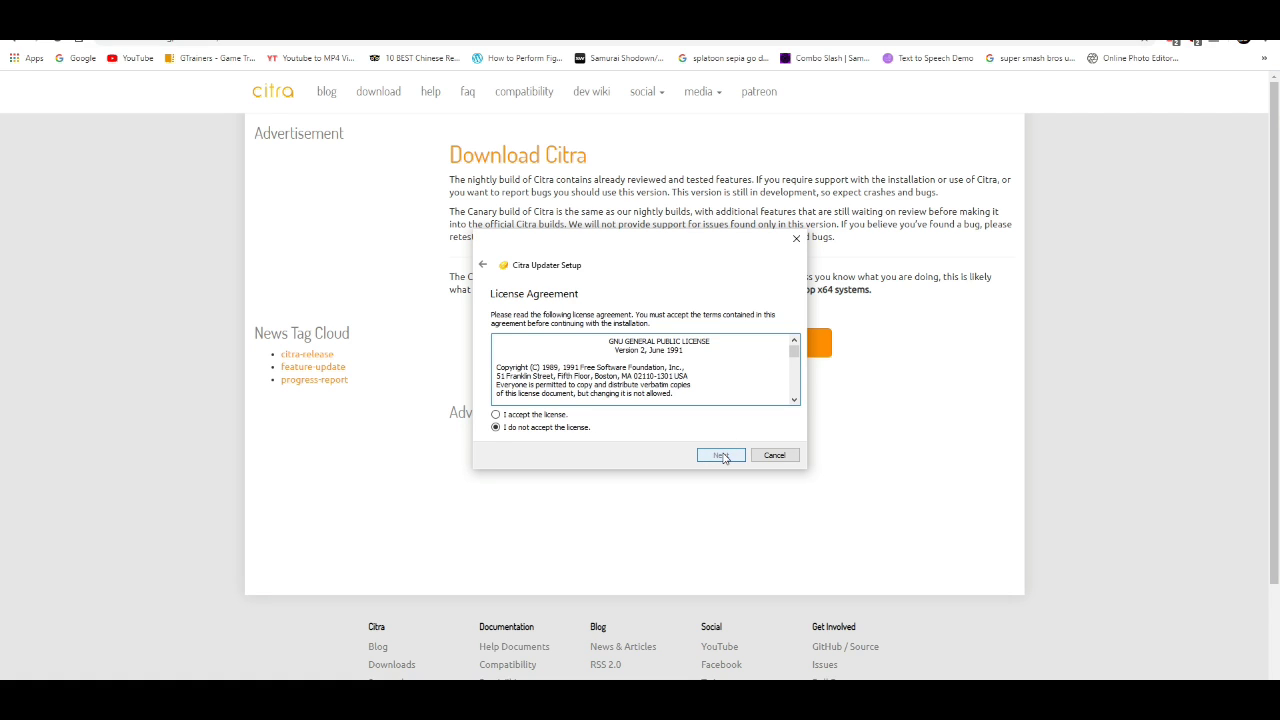
pyautogui.click(500, 415)
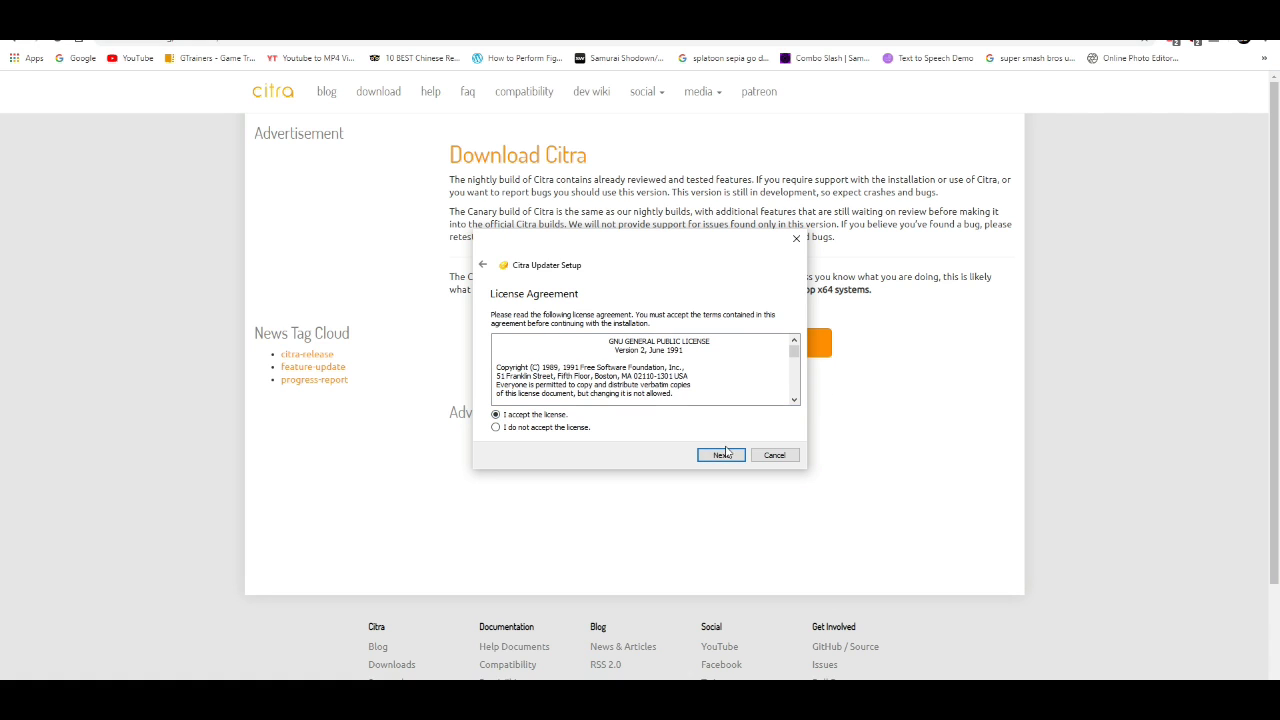
pyautogui.click(722, 455)
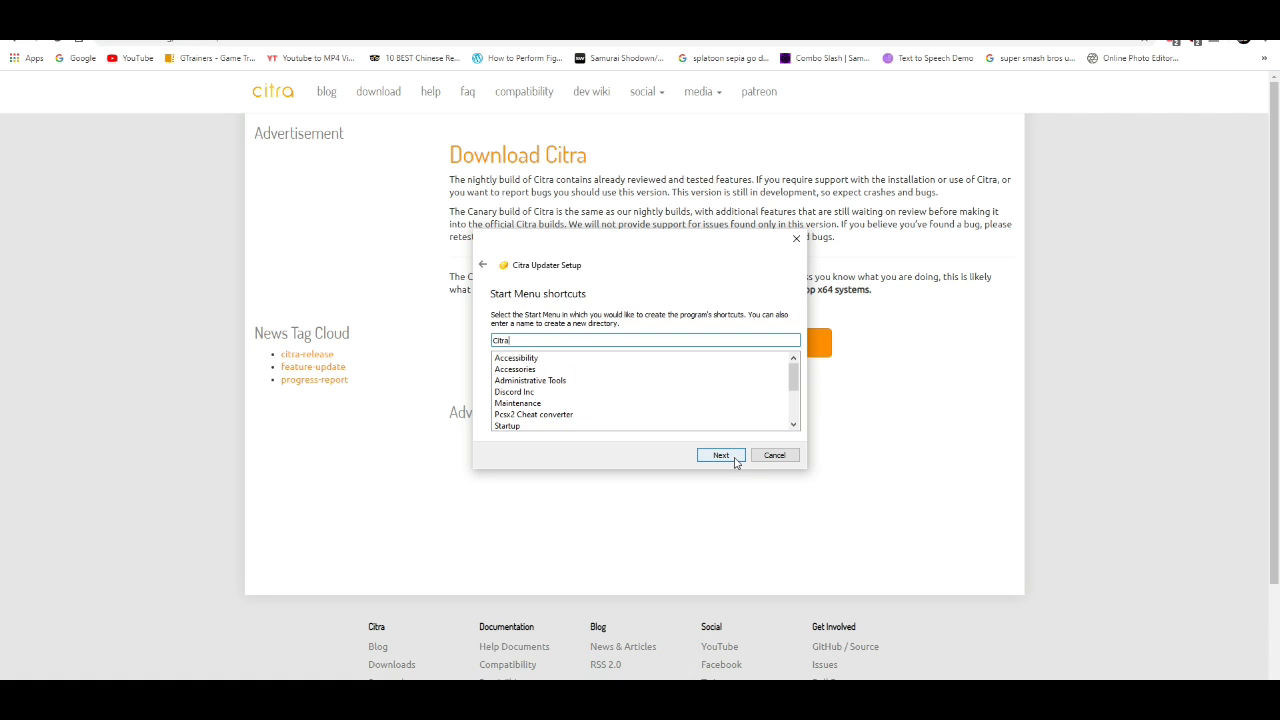
pyautogui.click(736, 462)
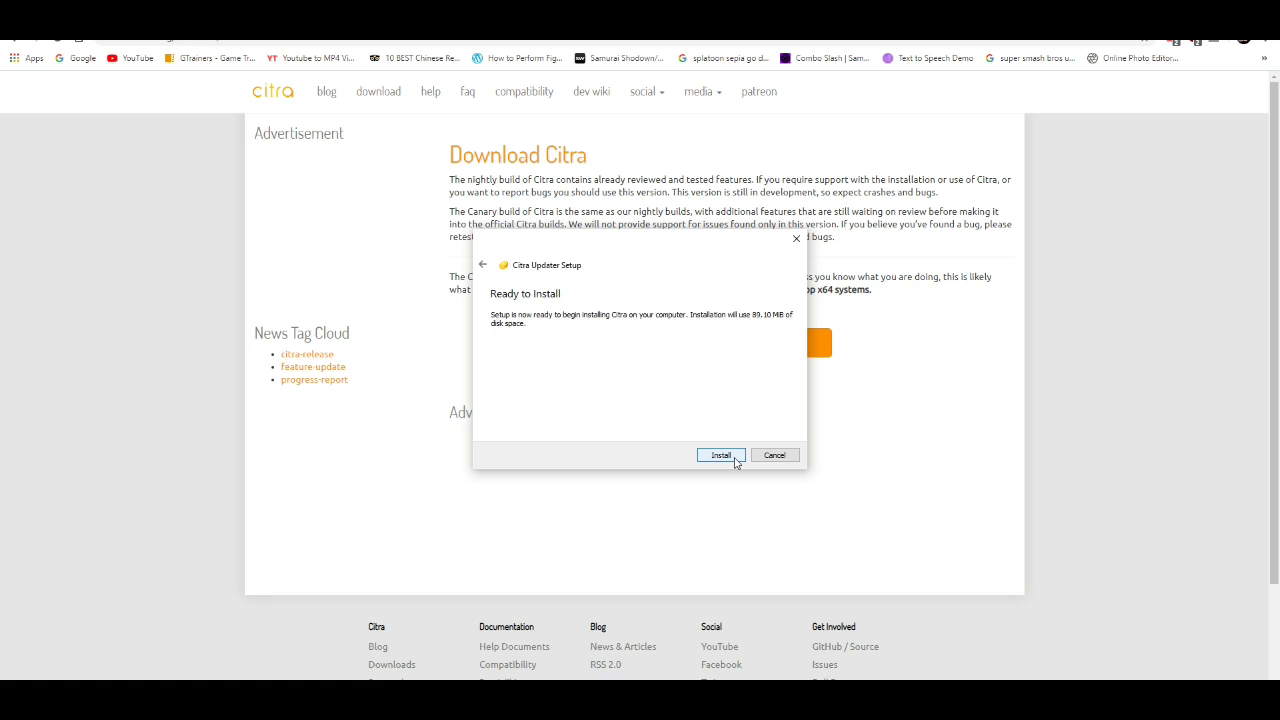
pyautogui.click(735, 462)
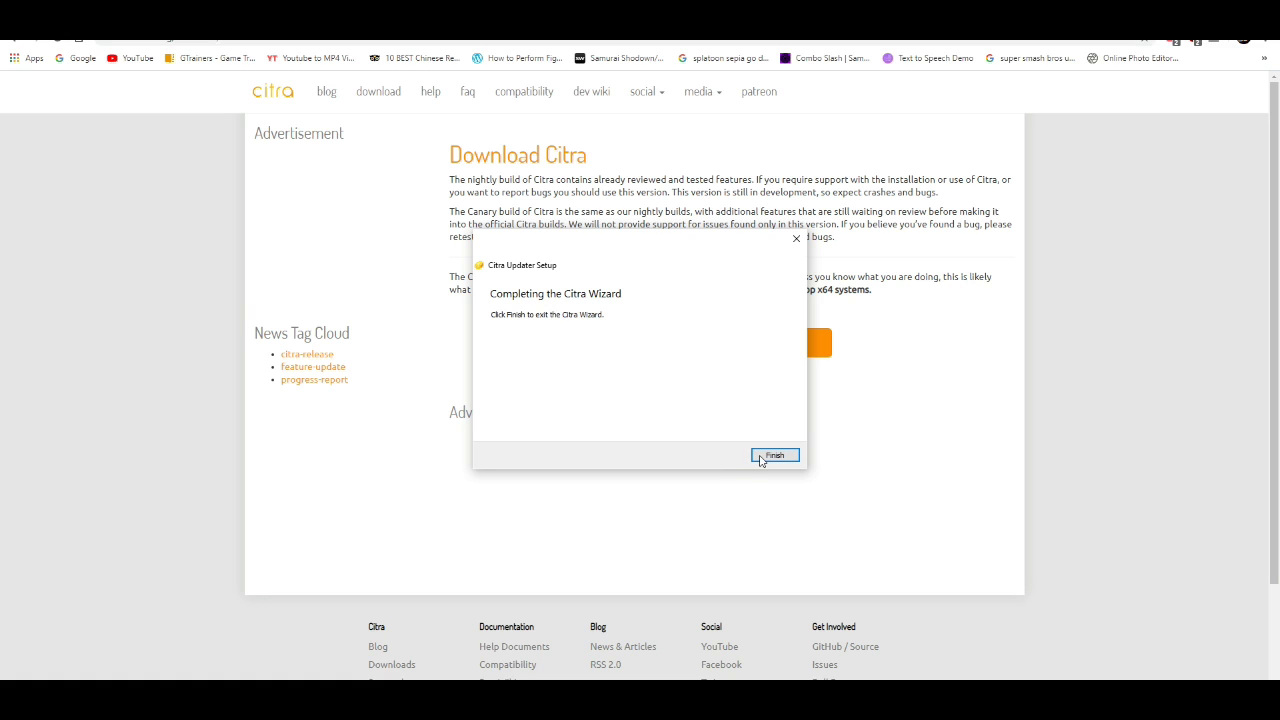
pyautogui.click(760, 455)
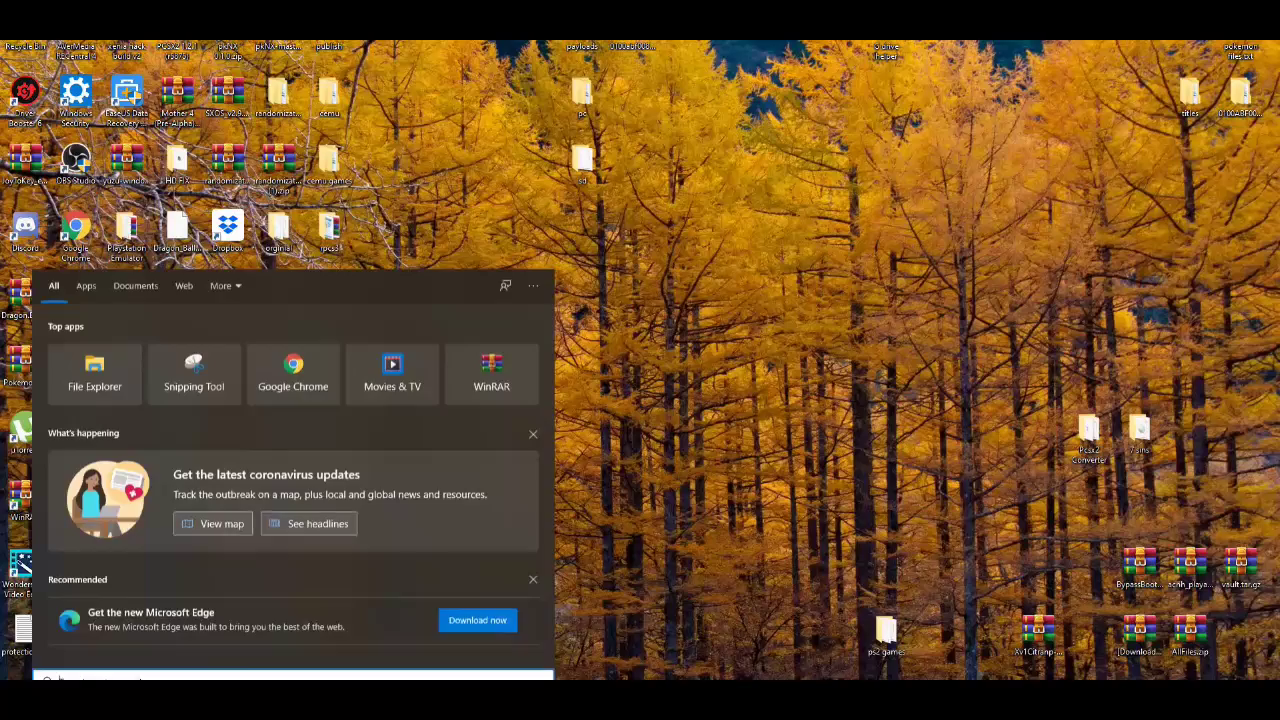
# - Find and launch the installed Citra emulator, and agree to share anonymous usage data
pyautogui.write('cit')
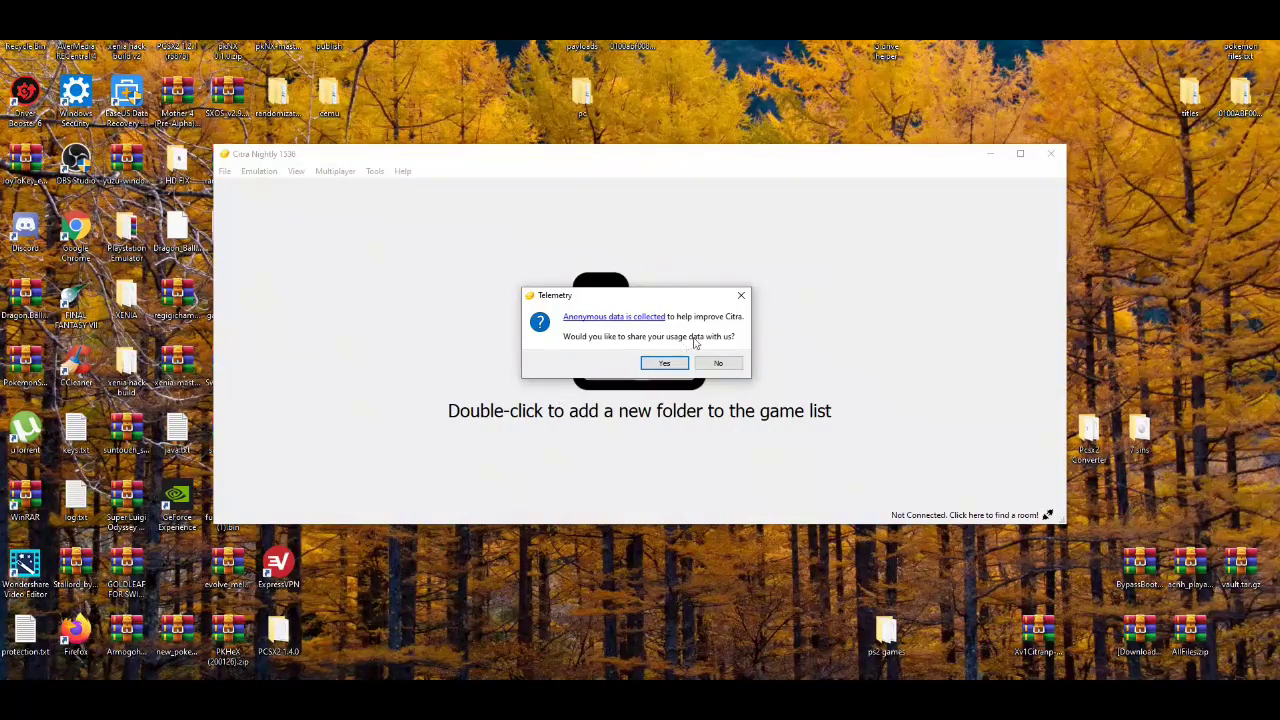
pyautogui.click(665, 363)
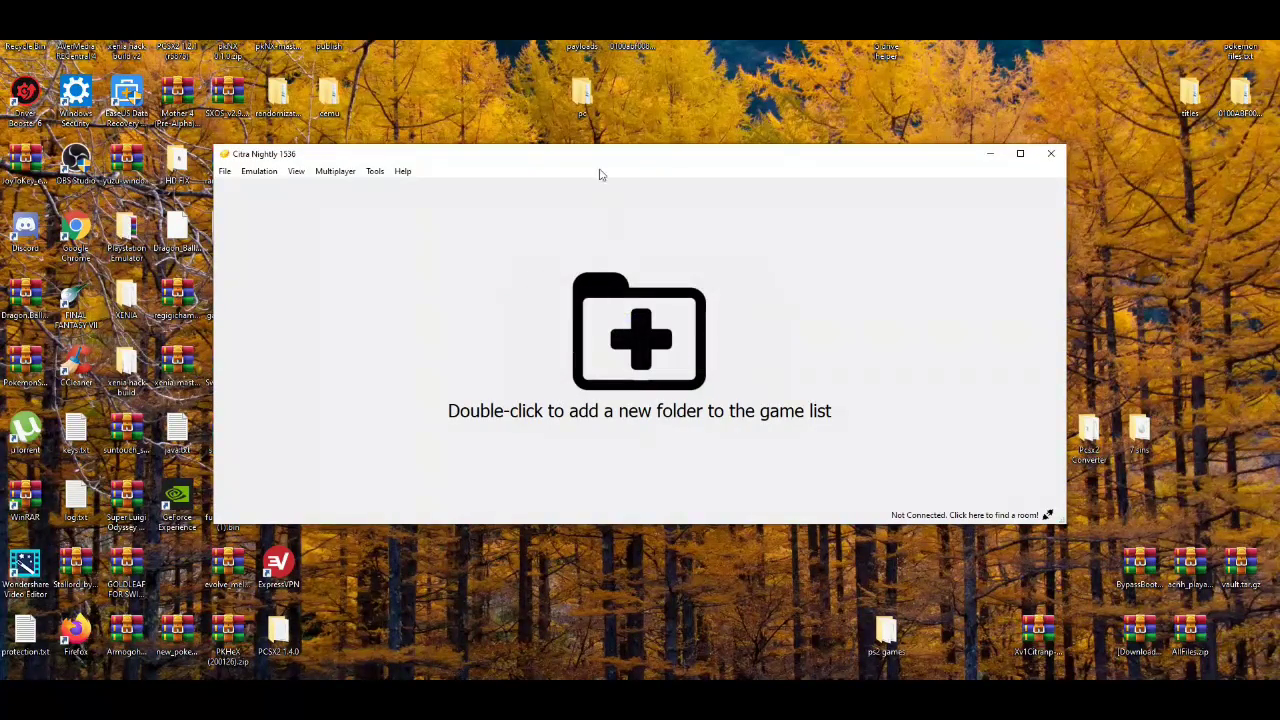
# - Open the emulator configuration and set the graphics internal resolution to 2x Native (800x480)
pyautogui.click(259, 172)
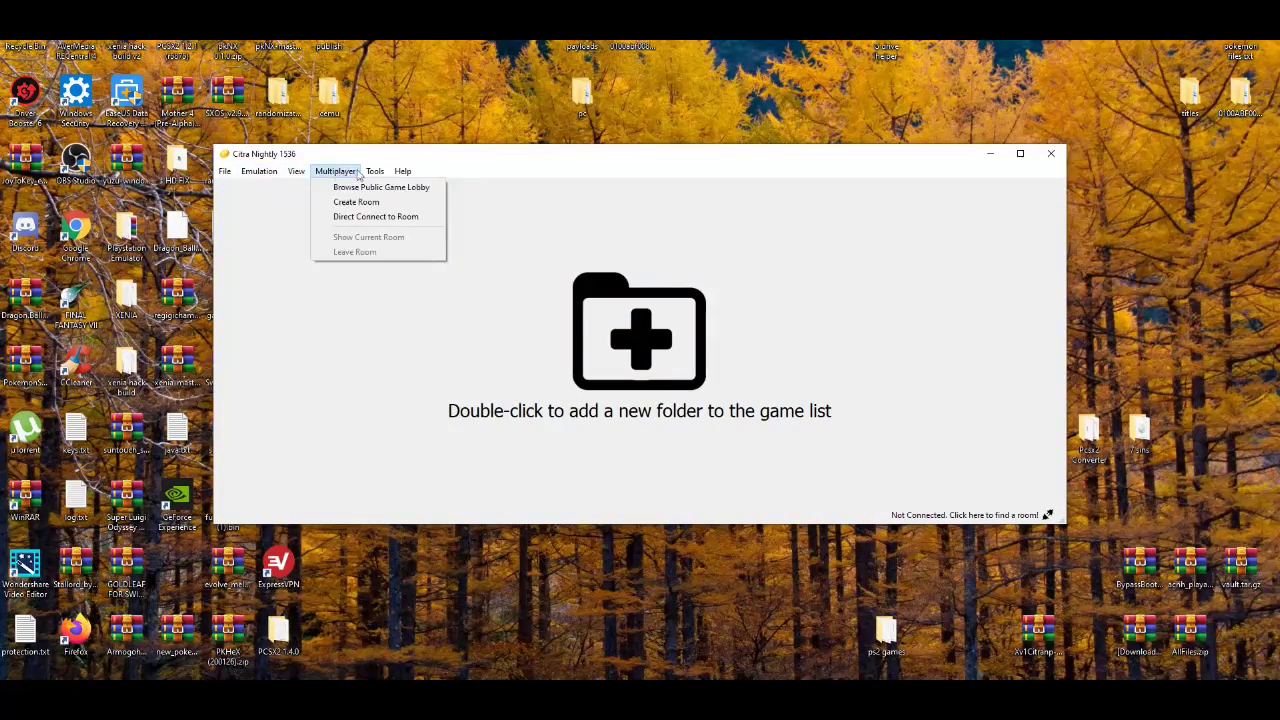
pyautogui.moveTo(365, 175)
pyautogui.moveTo(260, 174)
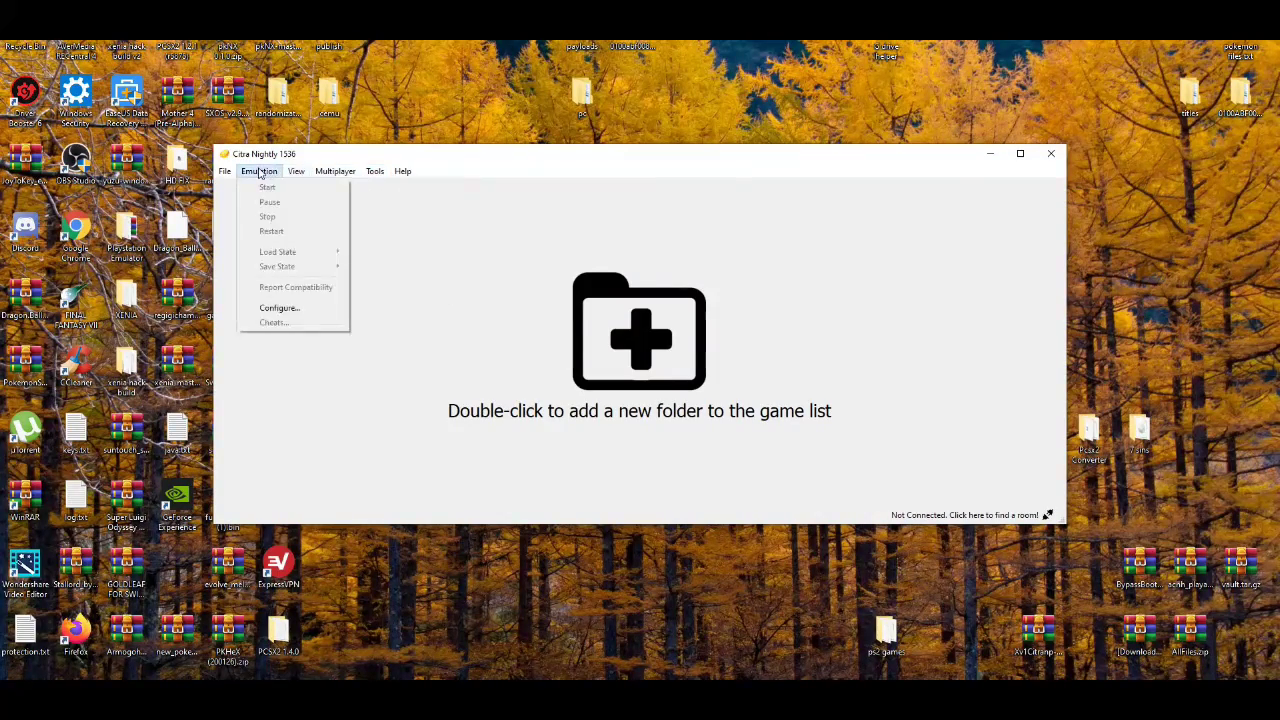
pyautogui.click(275, 308)
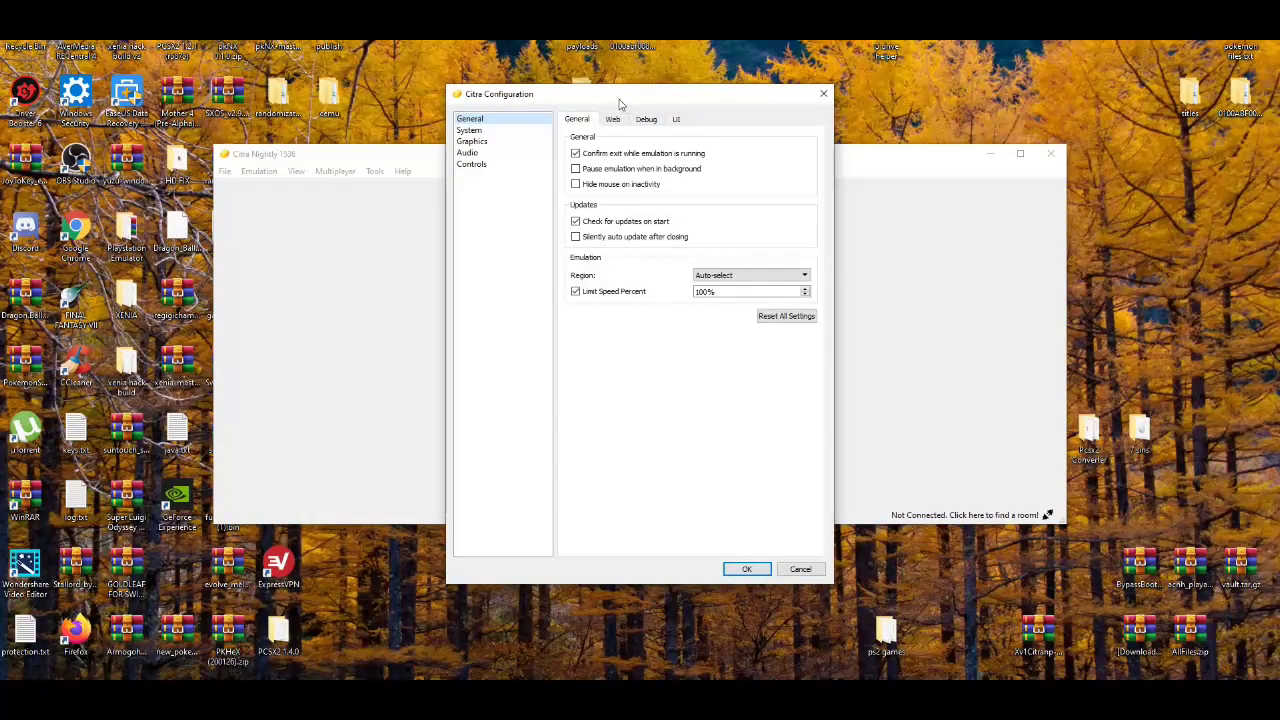
pyautogui.moveTo(598, 97); pyautogui.dragTo(531, 75)
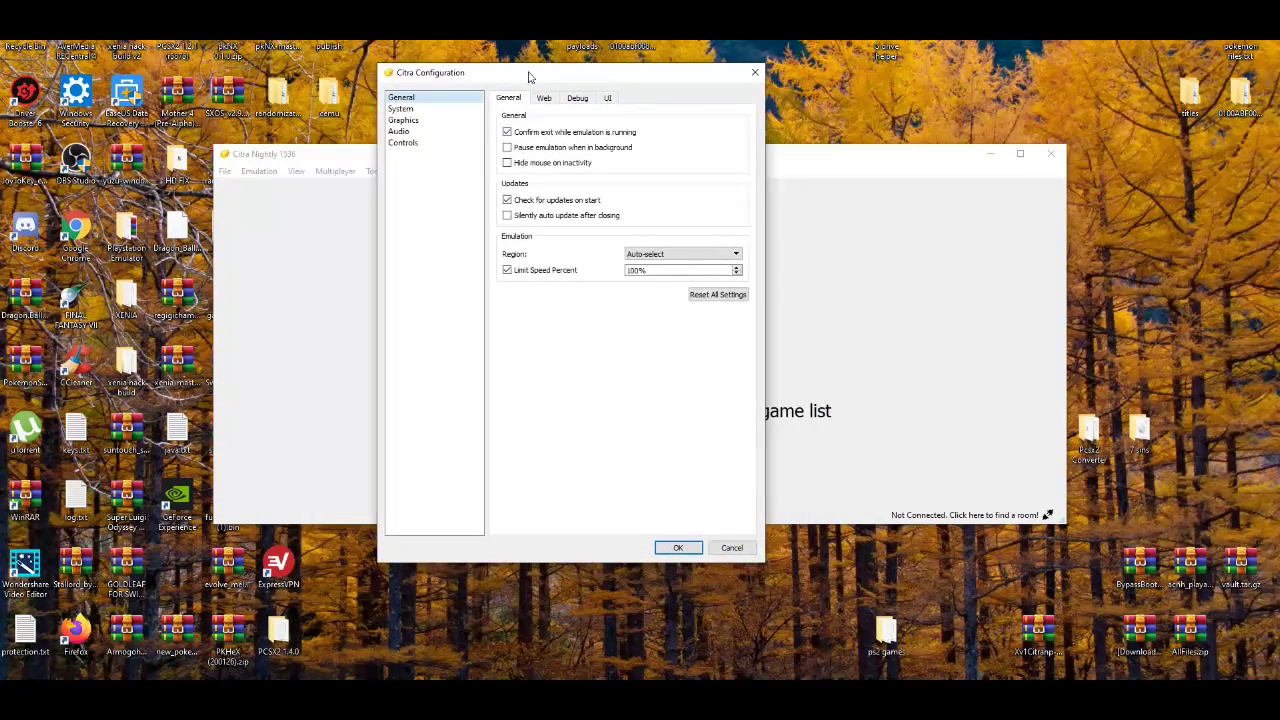
pyautogui.click(403, 108)
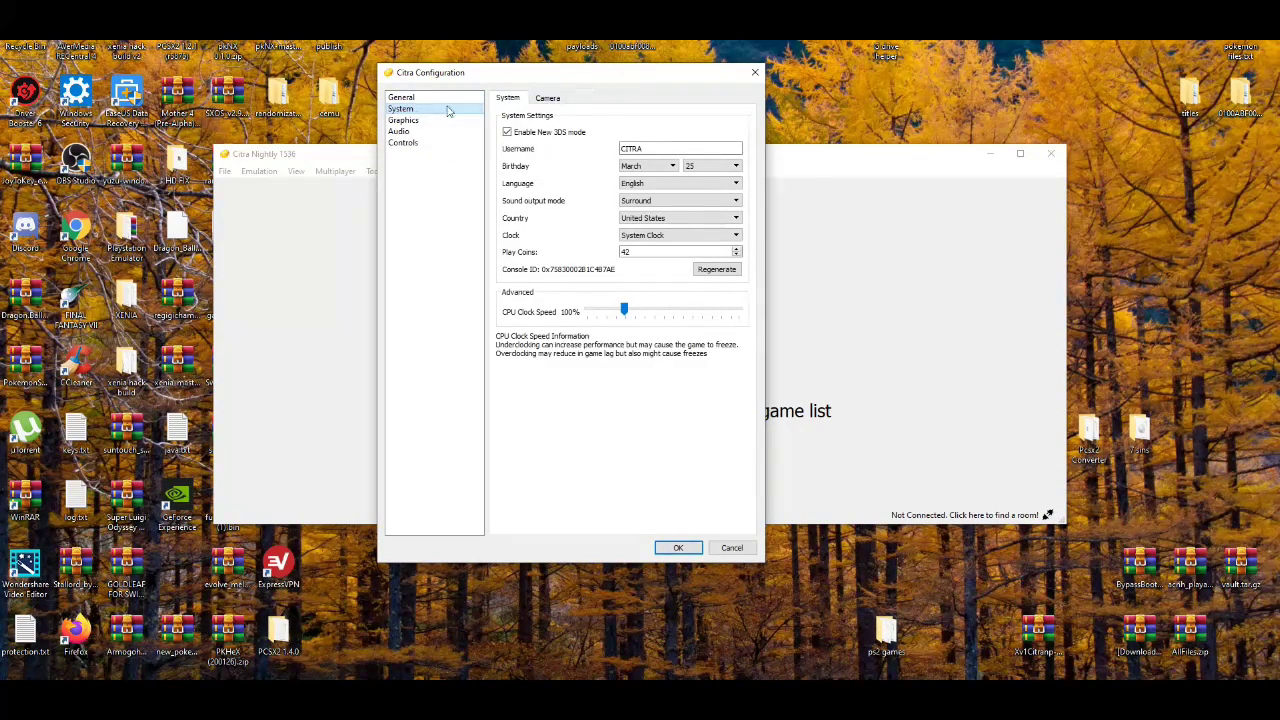
pyautogui.click(429, 123)
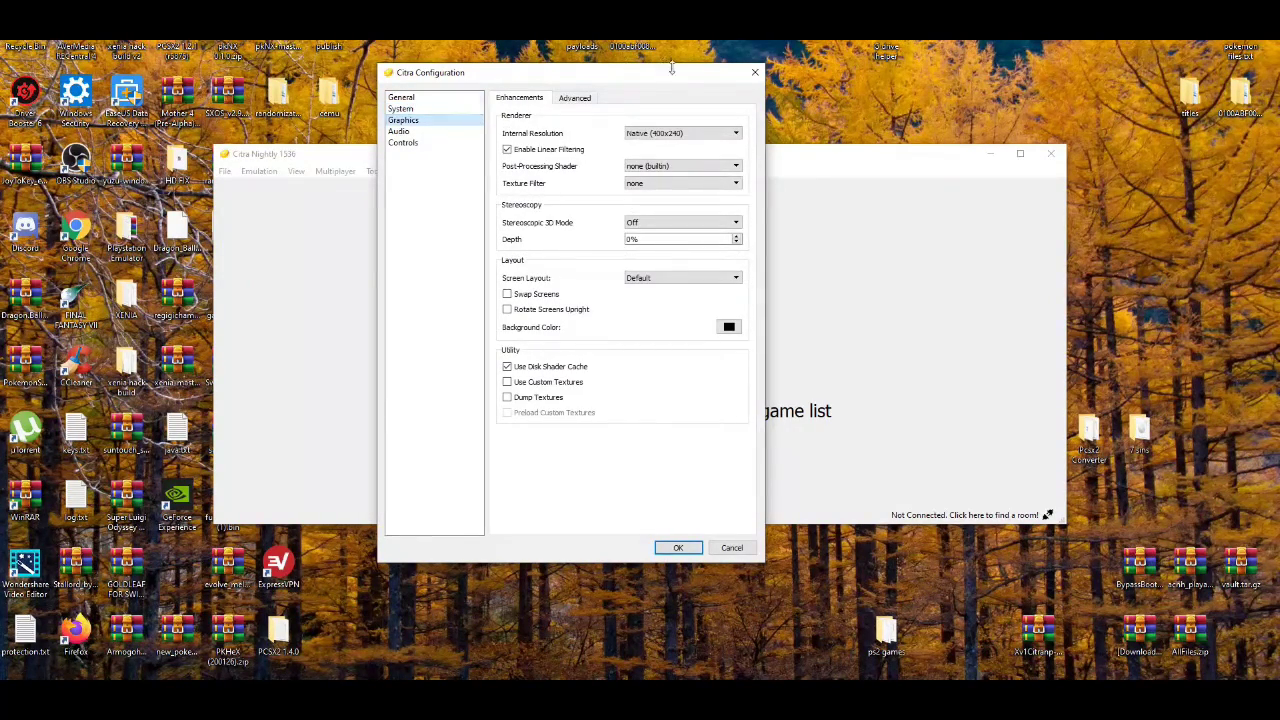
pyautogui.click(676, 133)
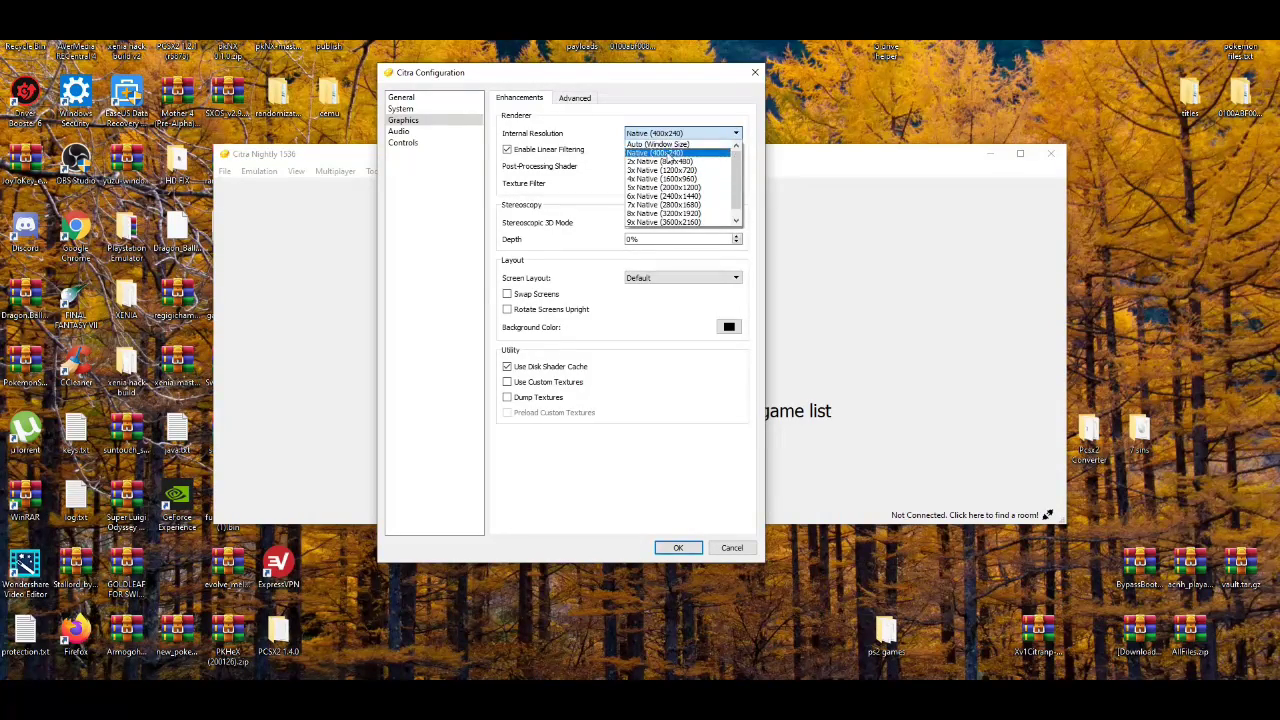
pyautogui.click(668, 161)
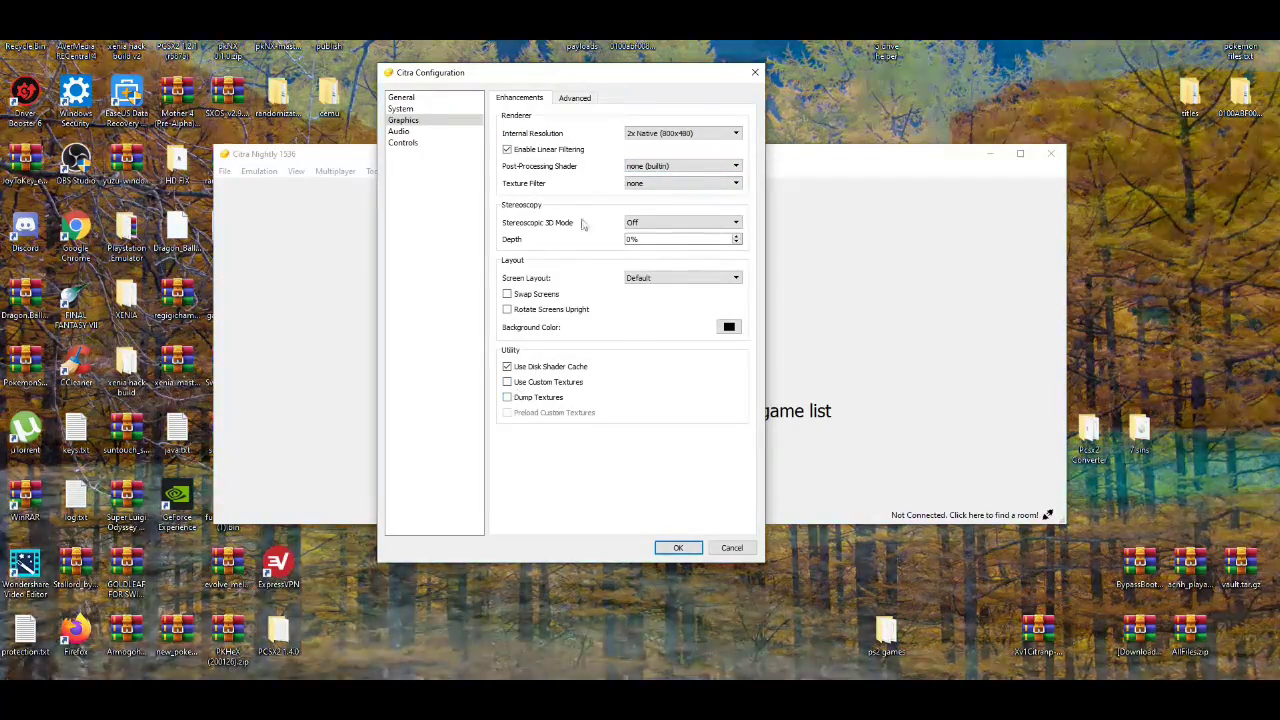
# - Examine the advanced graphics settings and the available post-processing shader, texture filter and screen layout options
pyautogui.click(578, 101)
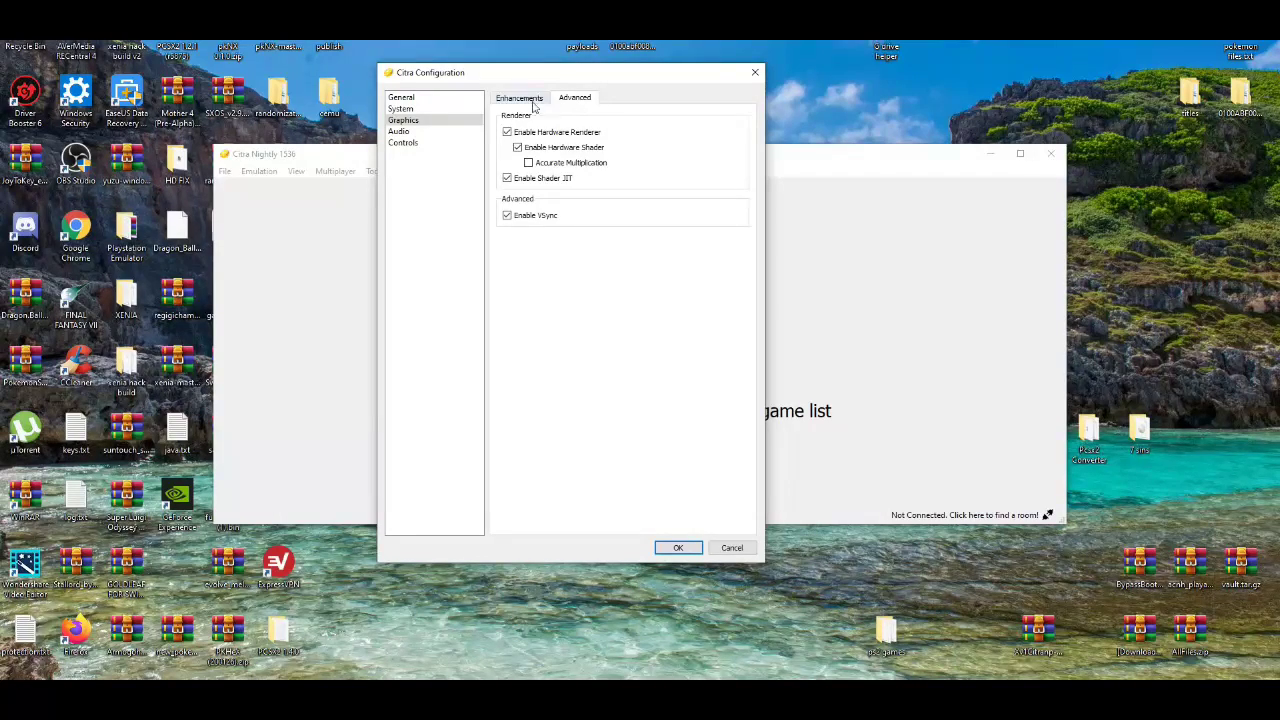
pyautogui.click(530, 104)
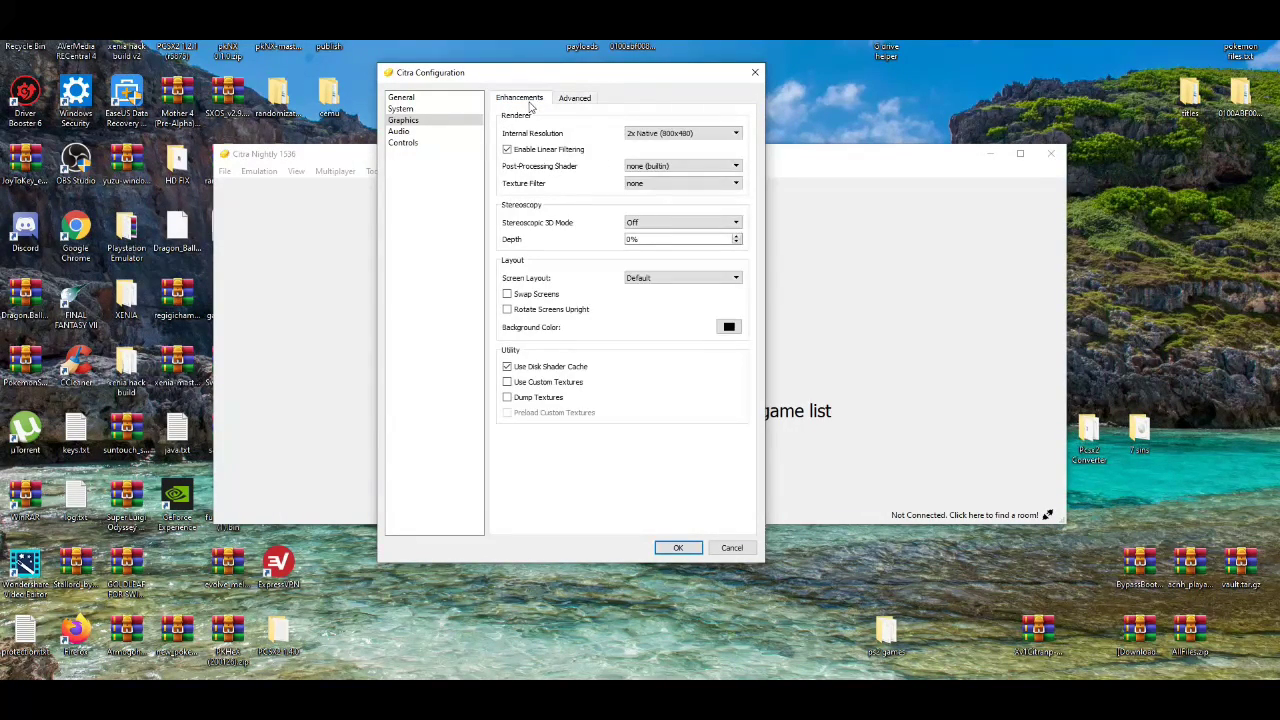
pyautogui.click(663, 167)
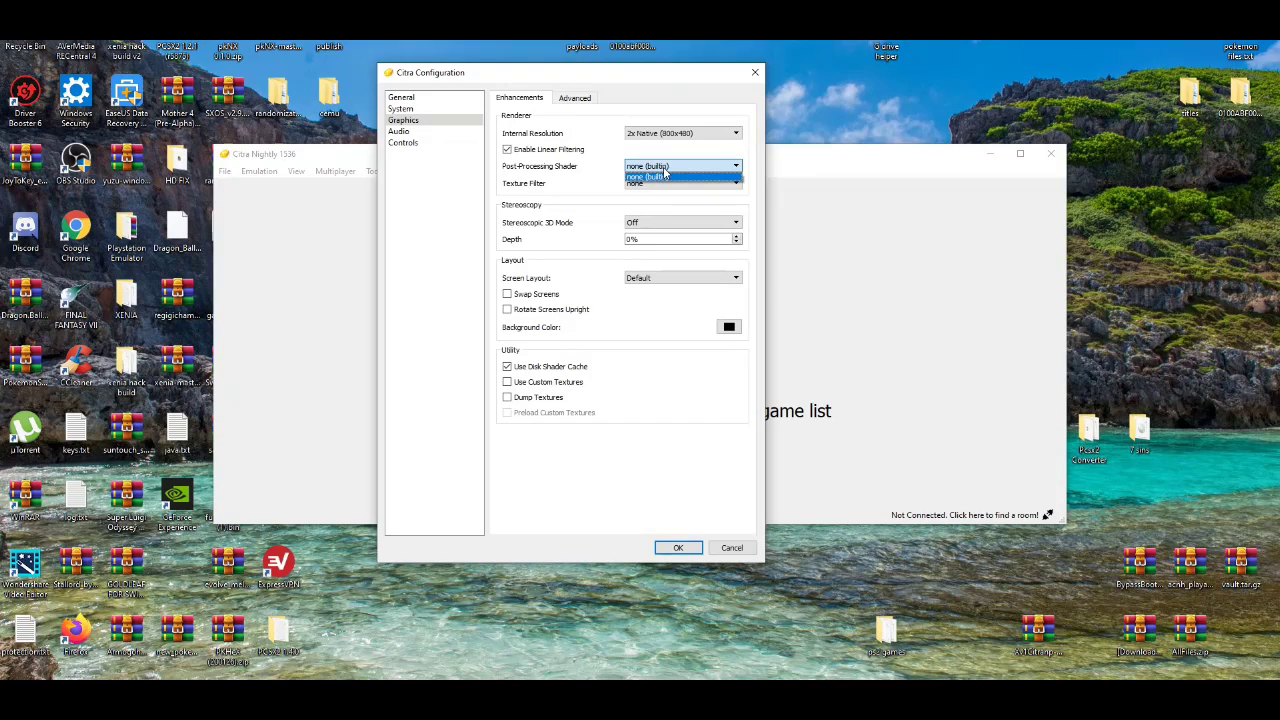
pyautogui.click(665, 176)
pyautogui.click(664, 183)
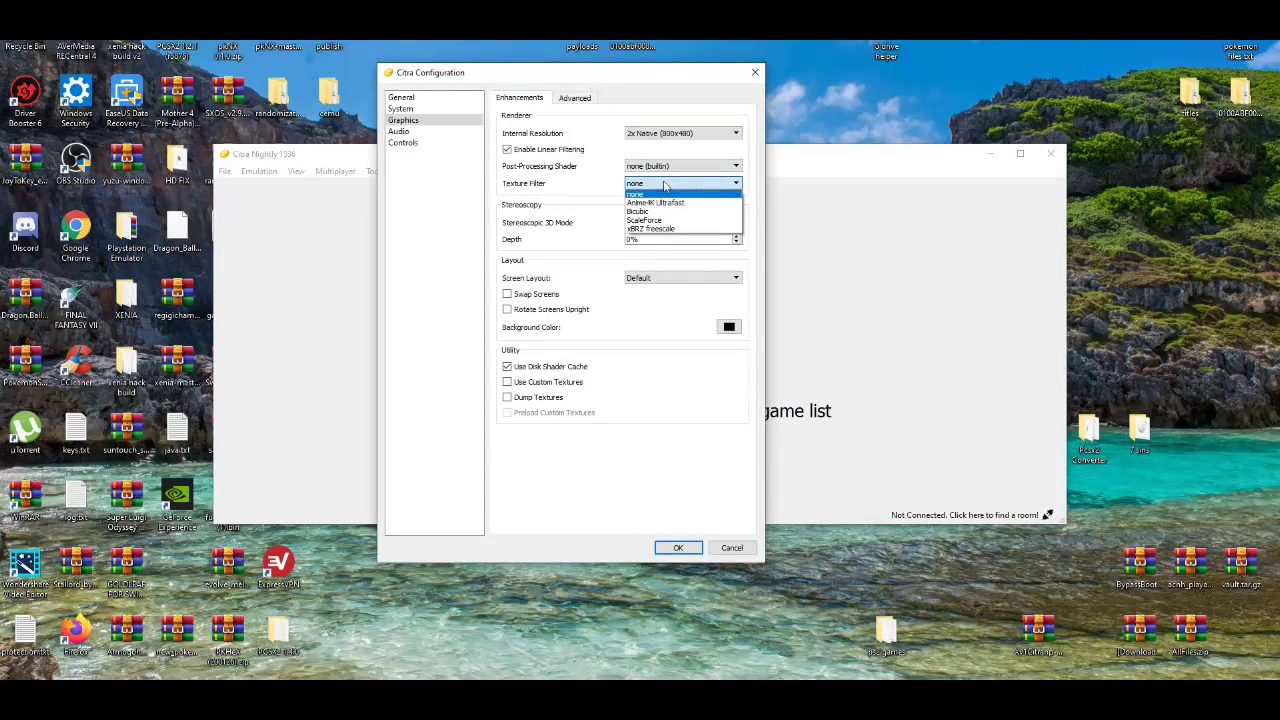
pyautogui.click(664, 194)
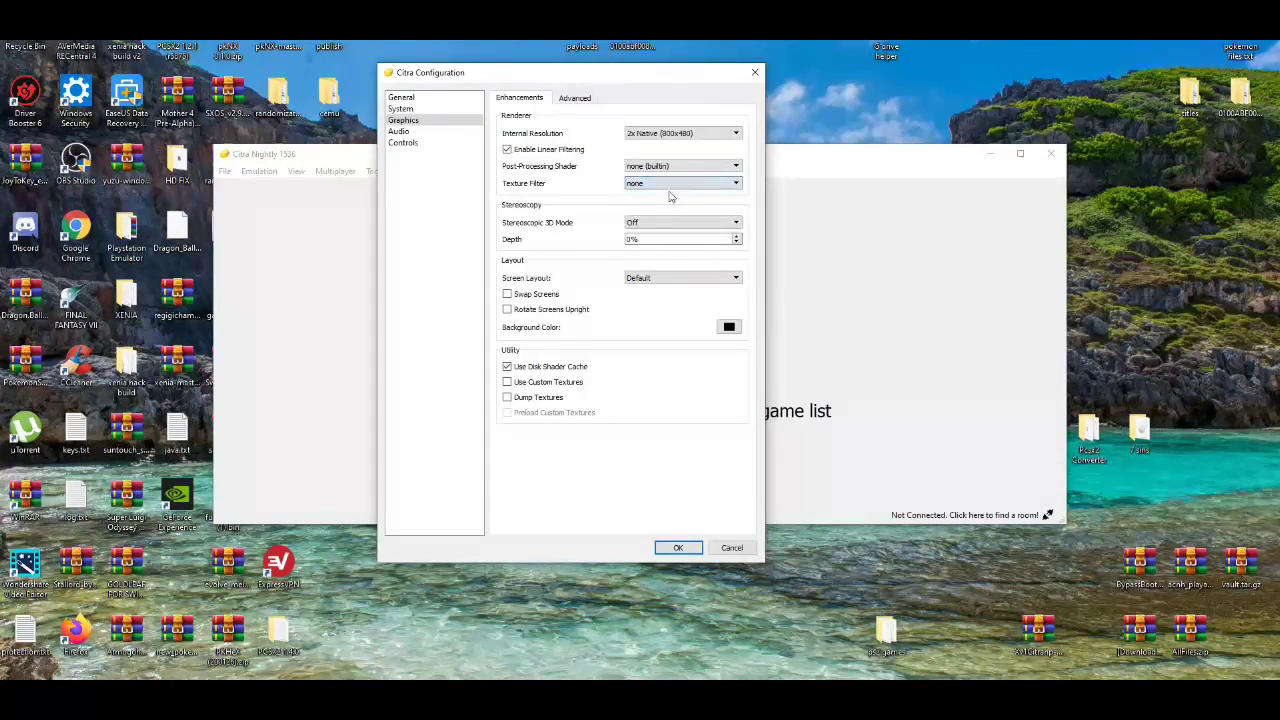
pyautogui.click(665, 280)
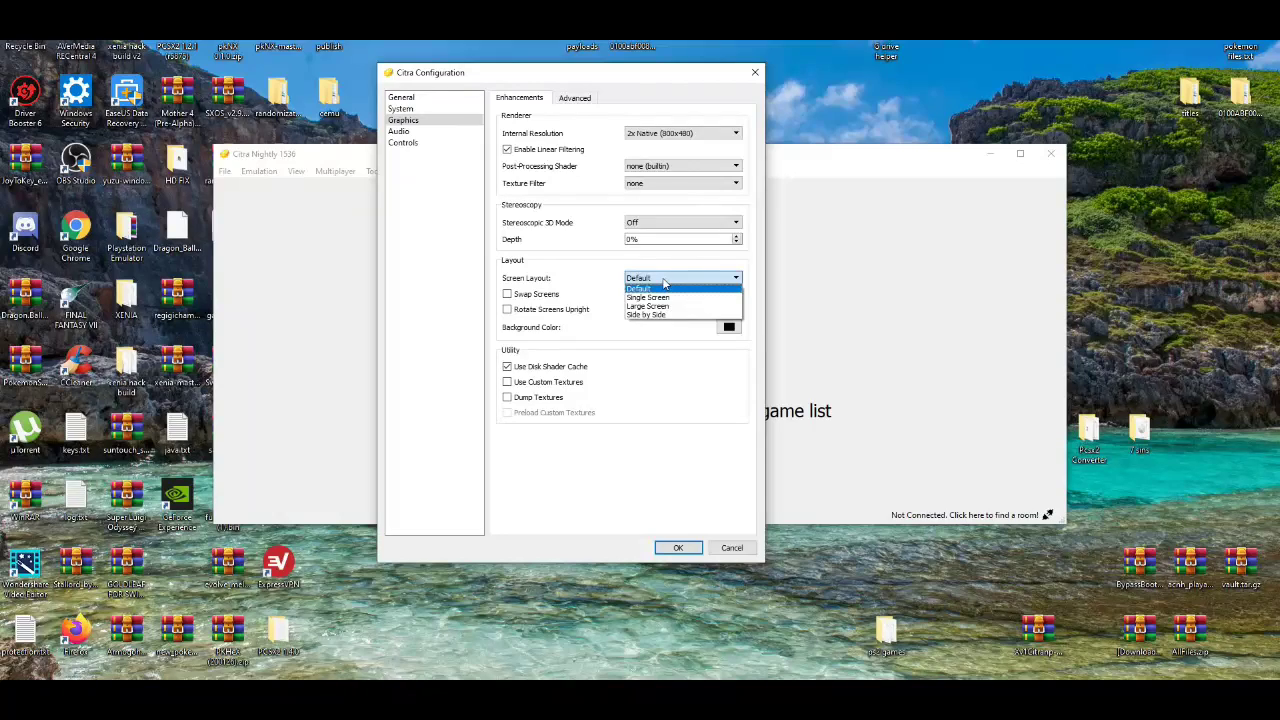
pyautogui.click(661, 289)
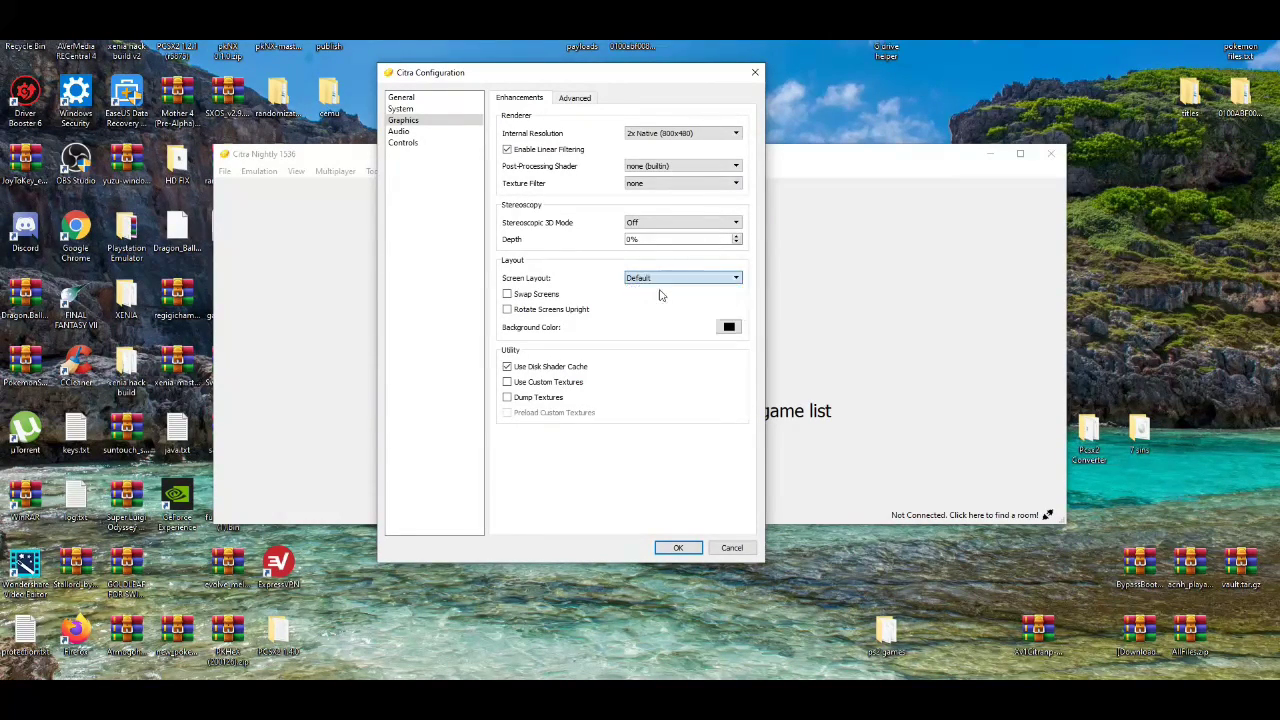
# - Review the audio, controls and general settings, and close the configuration without confirming it
pyautogui.click(400, 131)
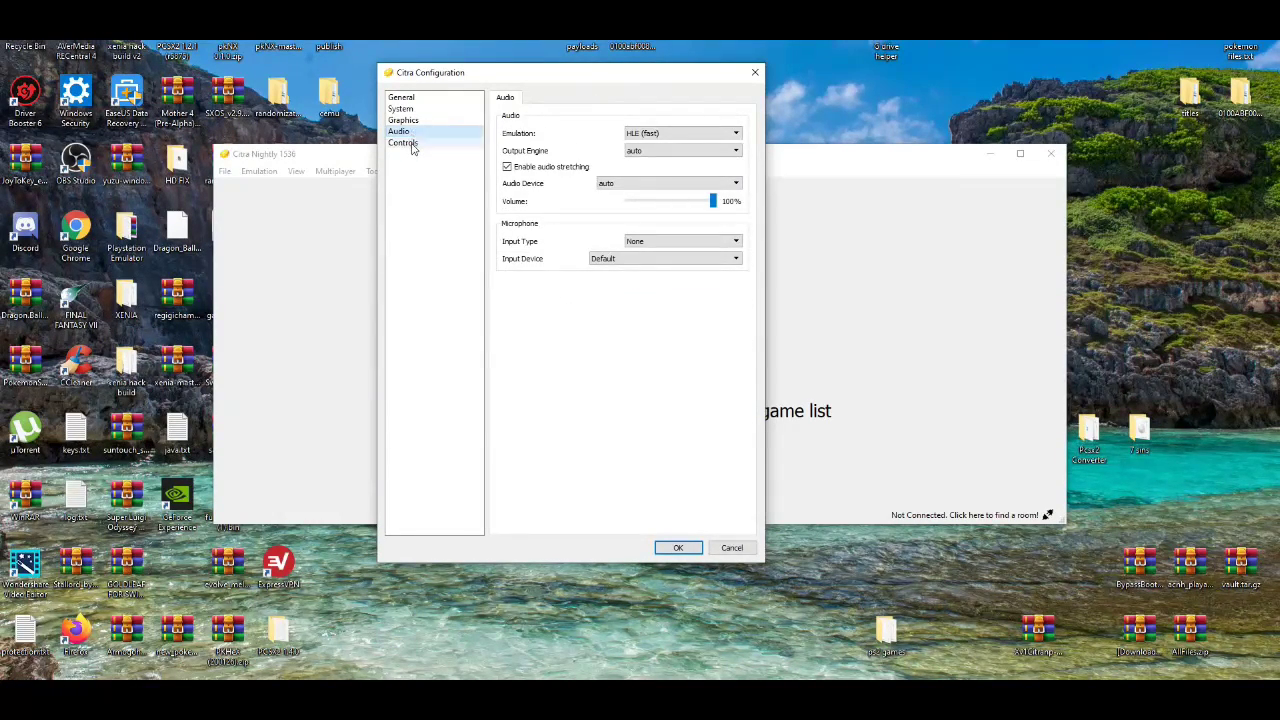
pyautogui.click(405, 143)
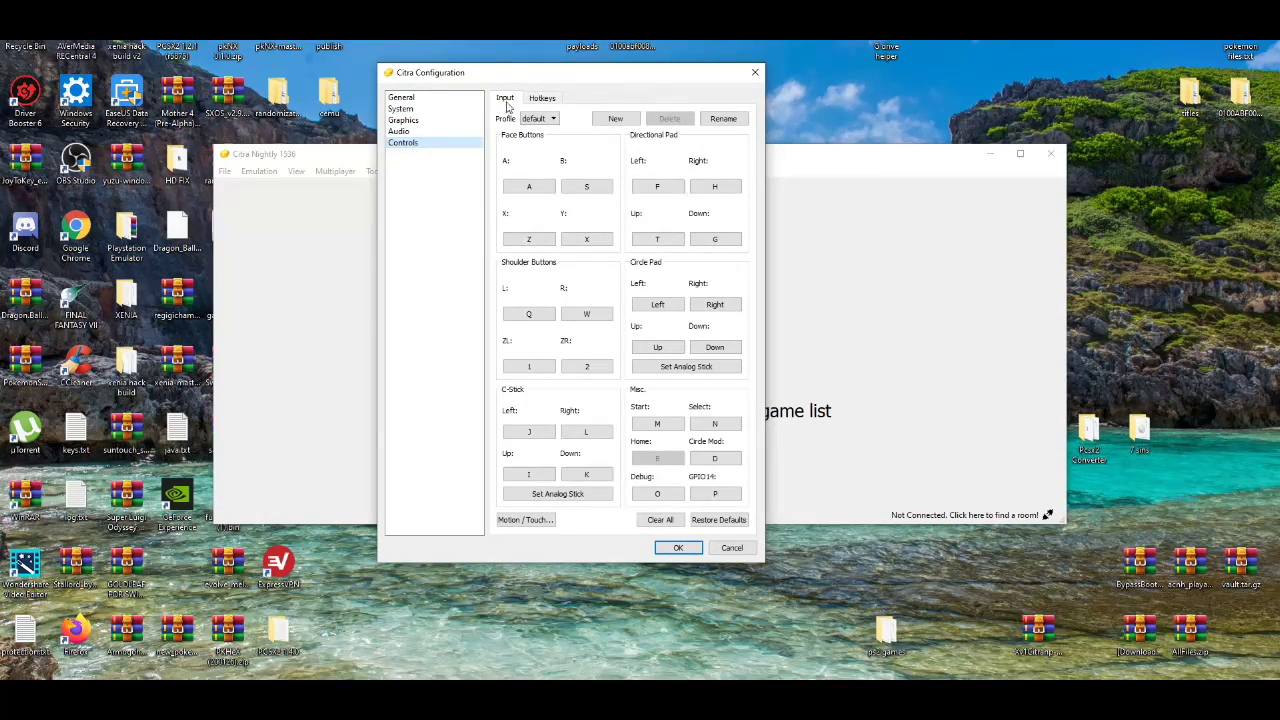
pyautogui.click(402, 98)
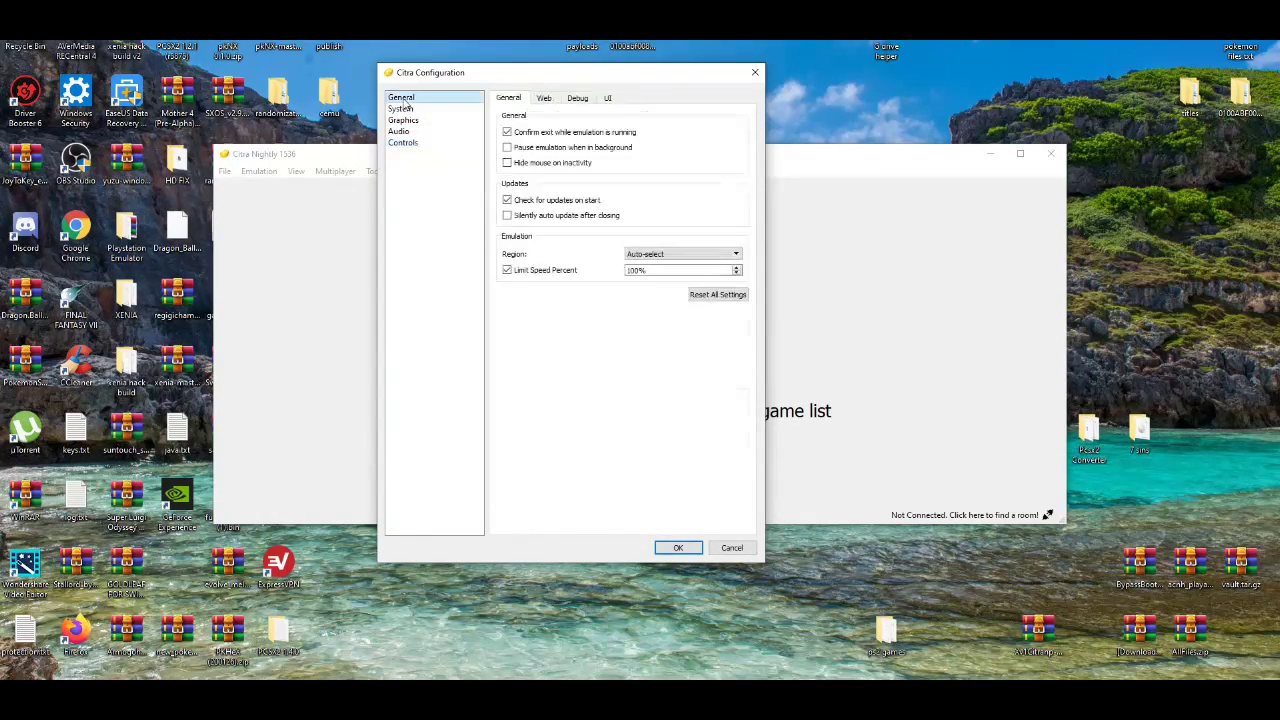
pyautogui.click(449, 145)
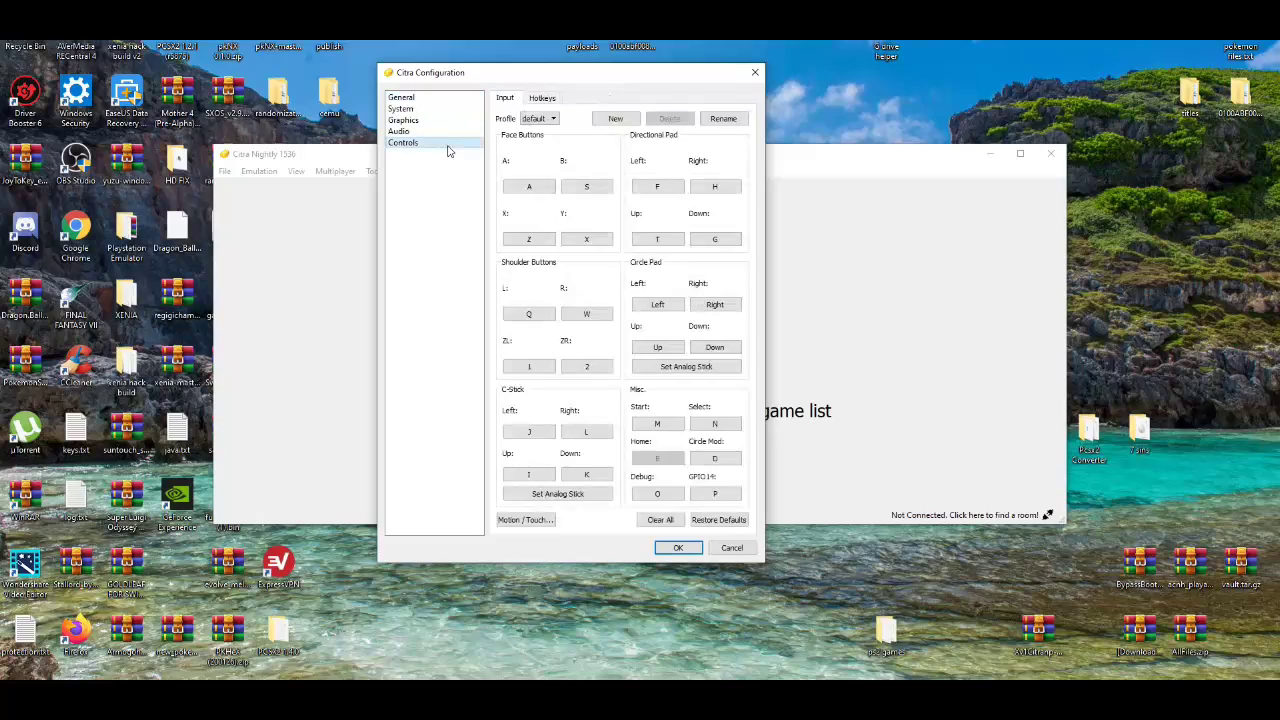
pyautogui.click(758, 73)
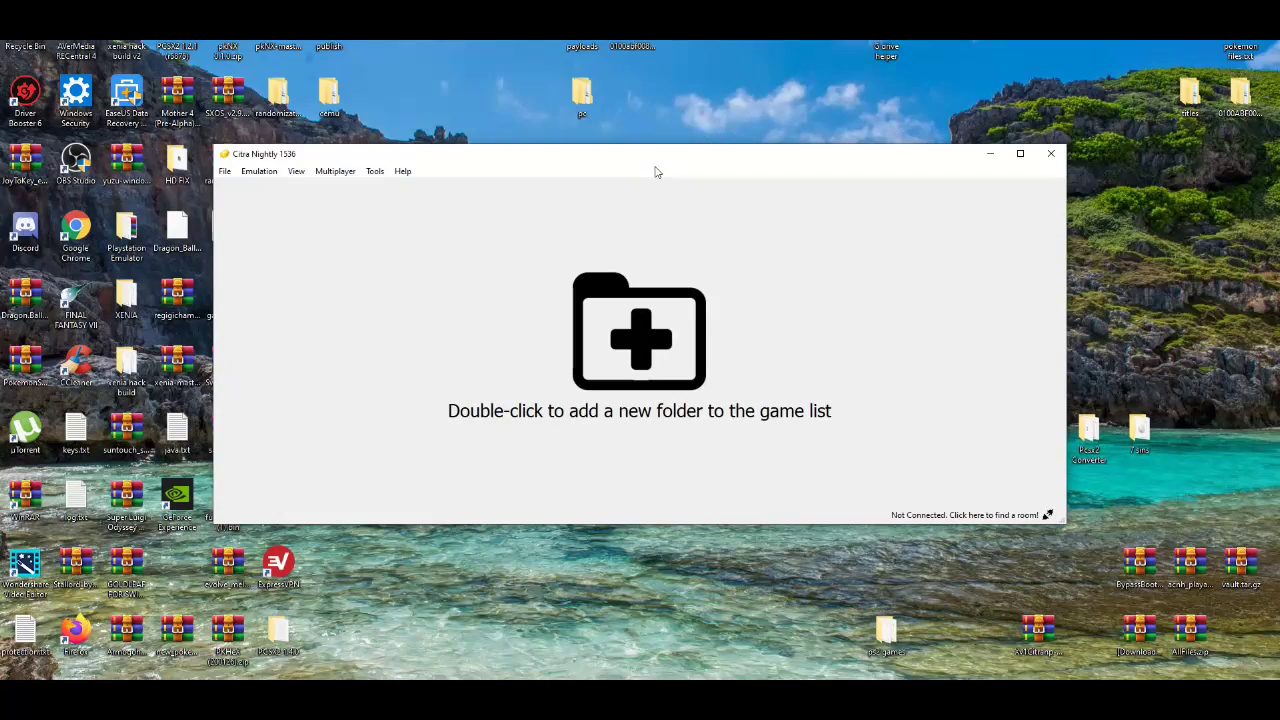
pyautogui.moveTo(658, 161); pyautogui.dragTo(676, 103)
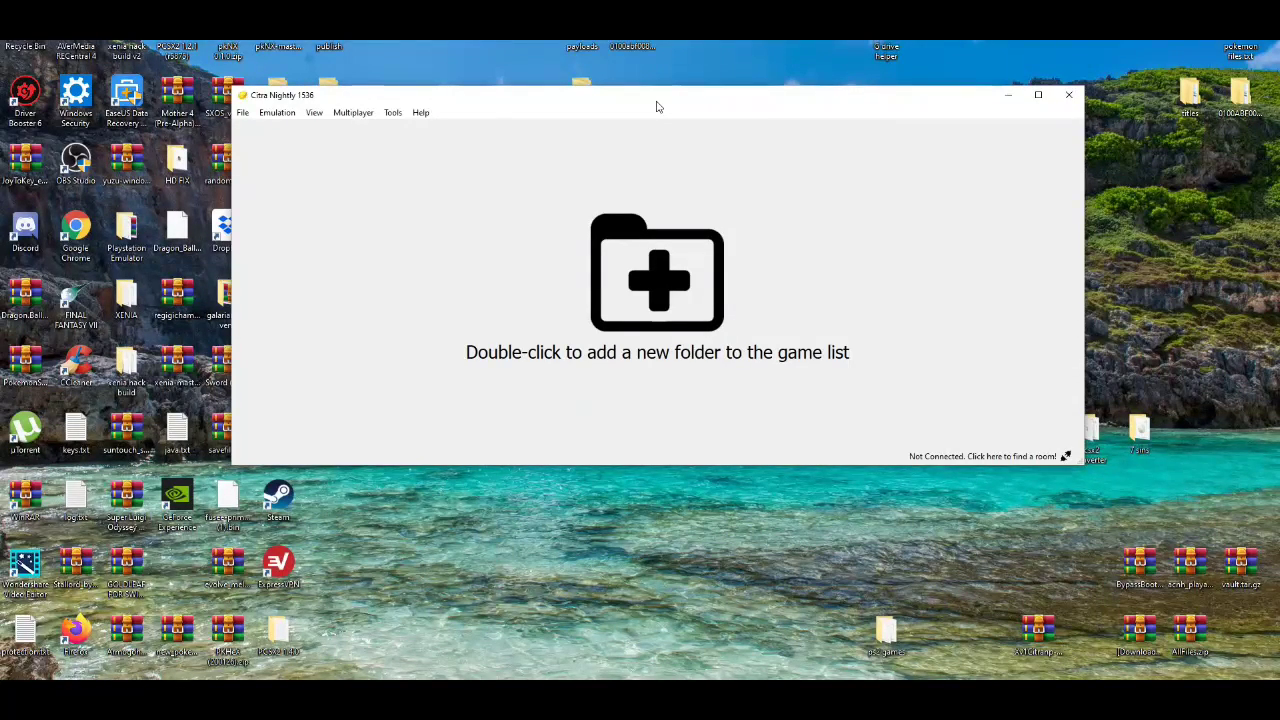
# - Open the emulator's controls configuration and map face buttons A, B, X and Y to controller Button 0, Button 1, Button 2 and Button 3
pyautogui.click(277, 132)
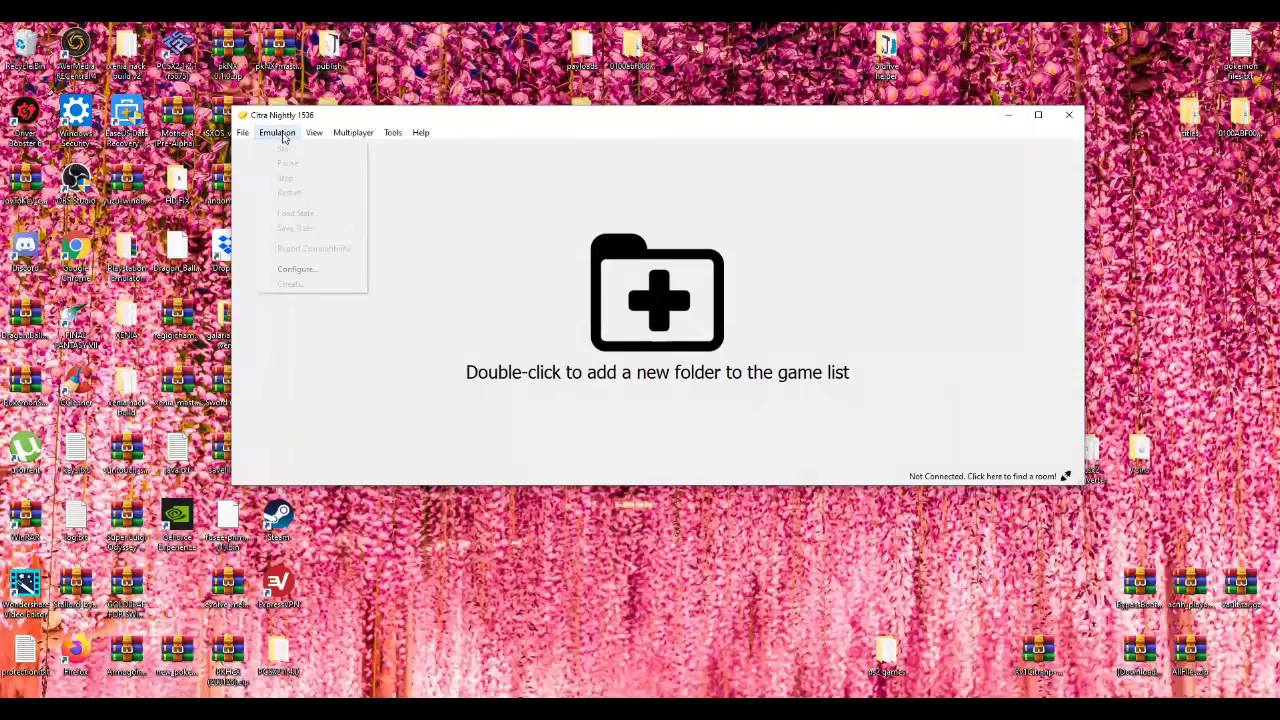
pyautogui.moveTo(314, 132)
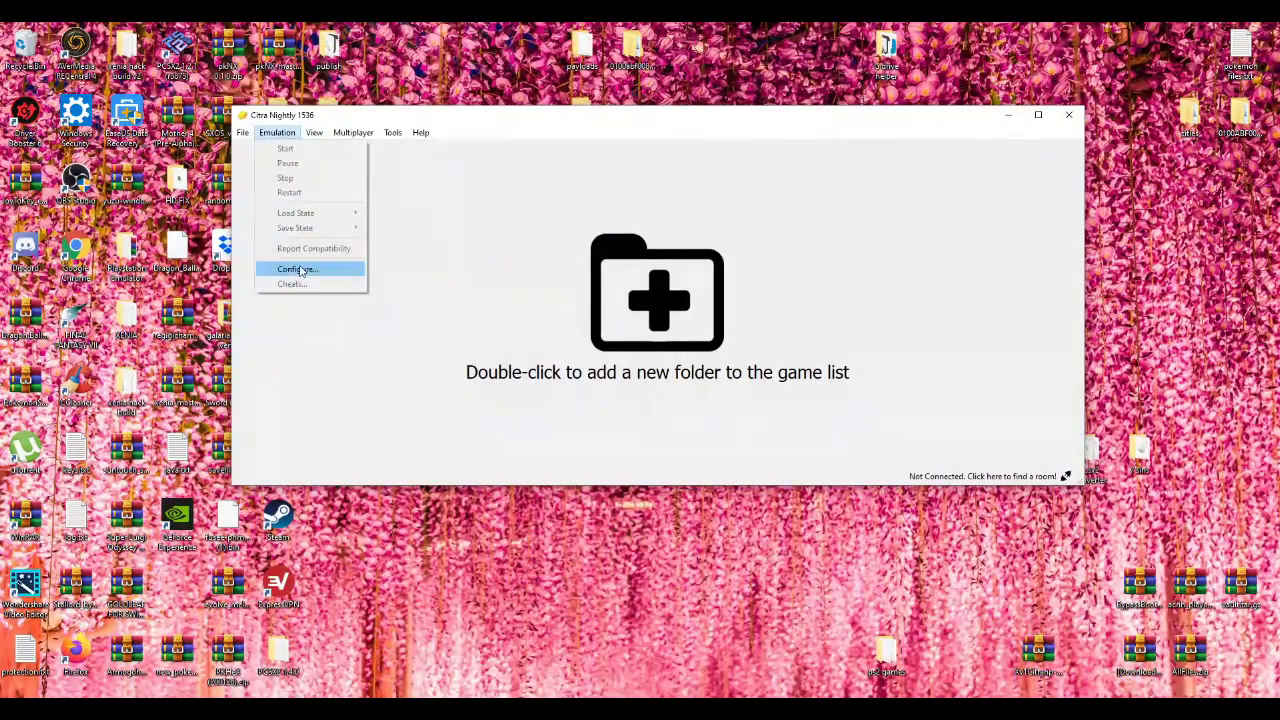
pyautogui.click(296, 269)
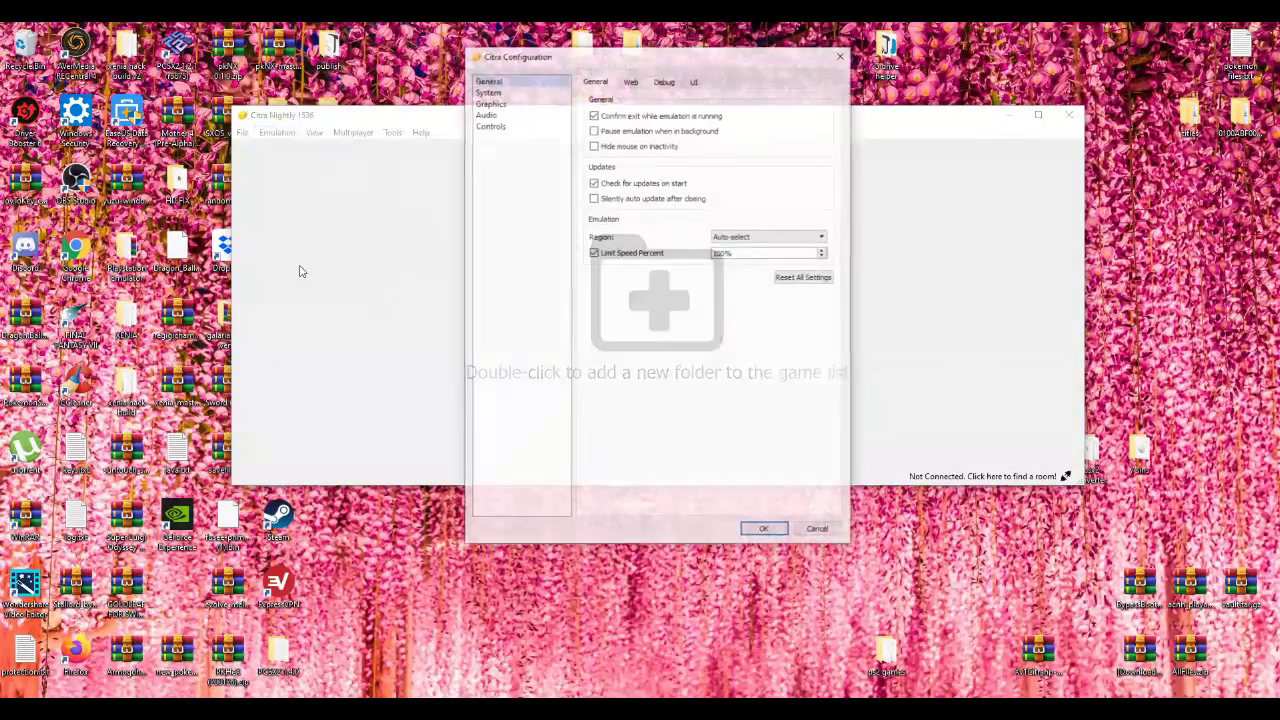
pyautogui.click(491, 125)
pyautogui.click(628, 169)
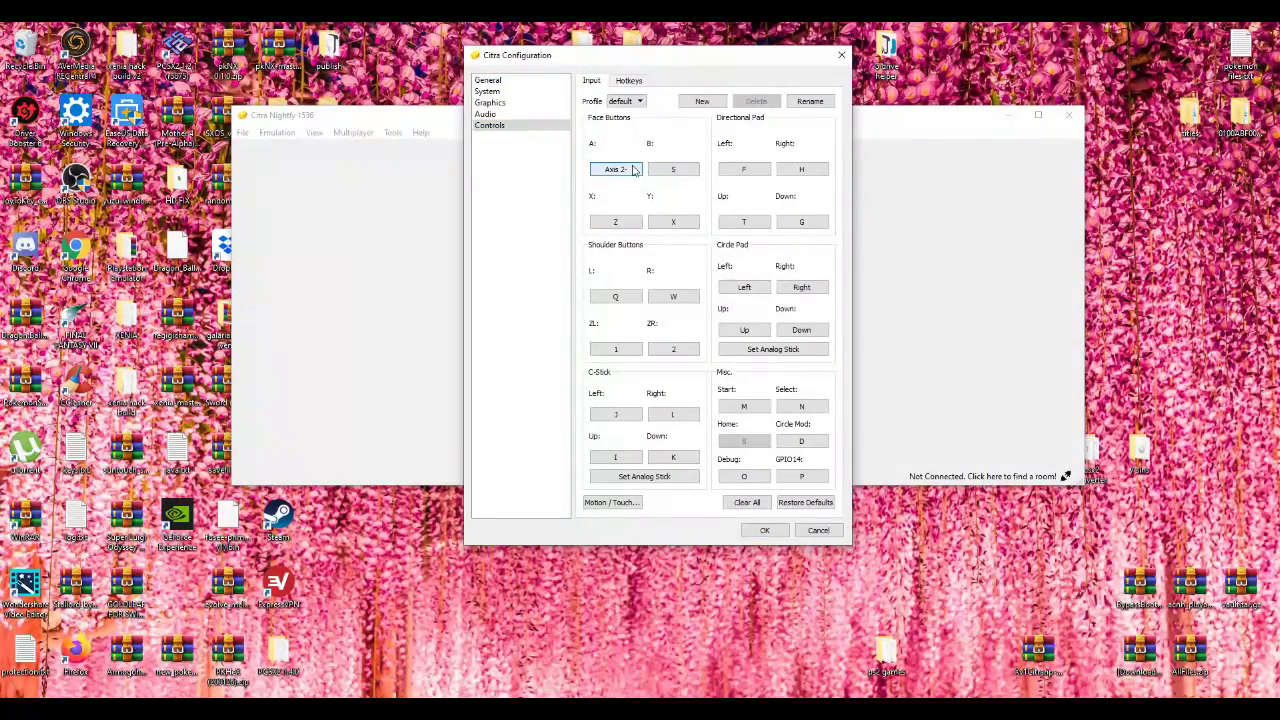
pyautogui.click(632, 169)
pyautogui.click(664, 172)
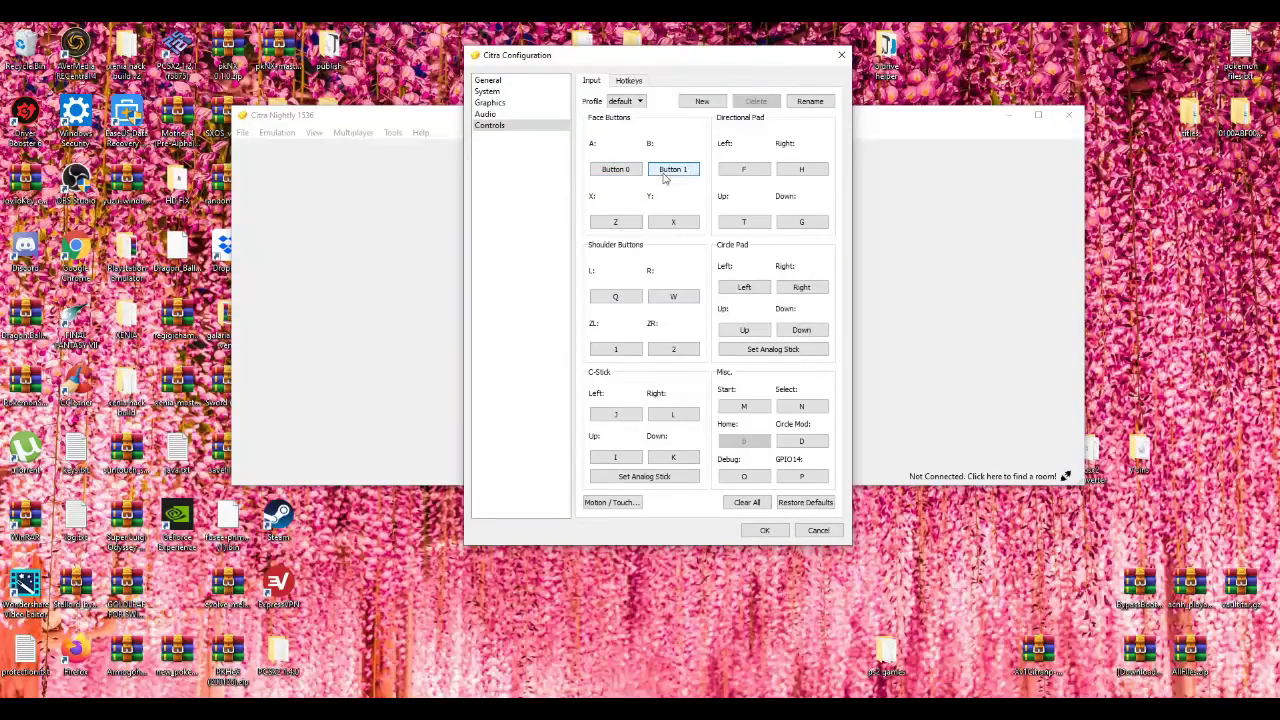
pyautogui.click(632, 226)
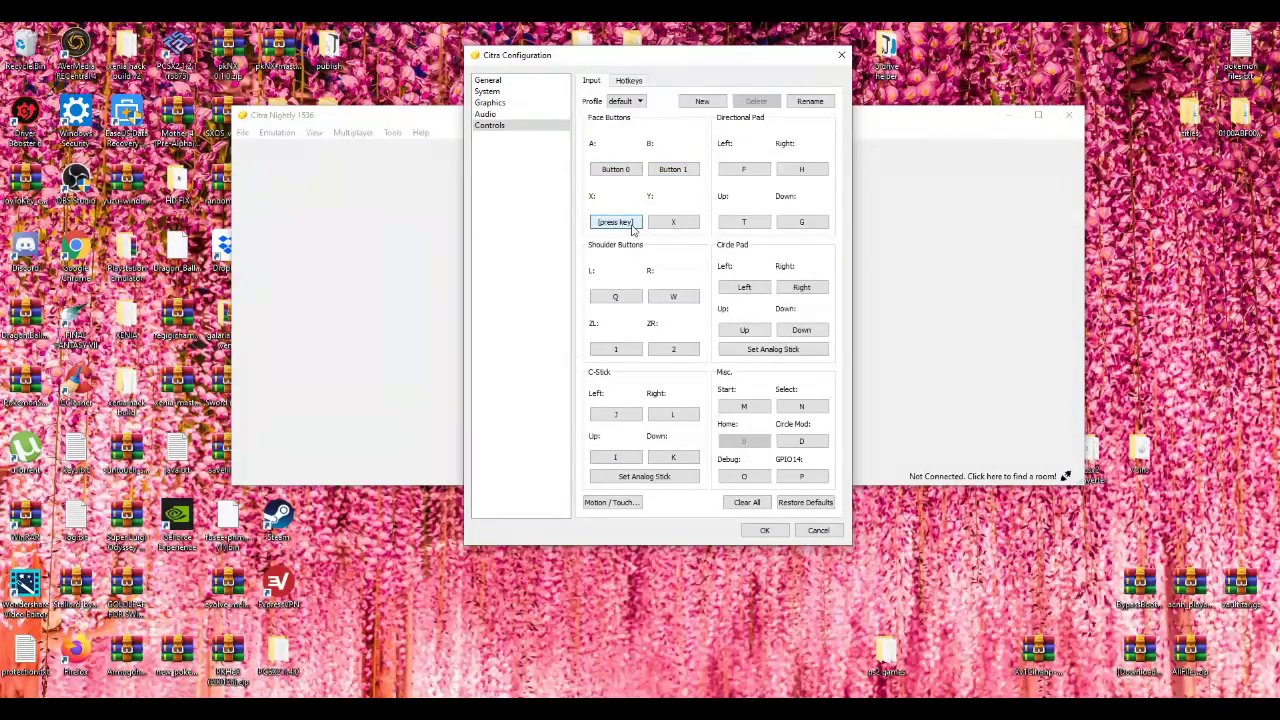
pyautogui.click(667, 229)
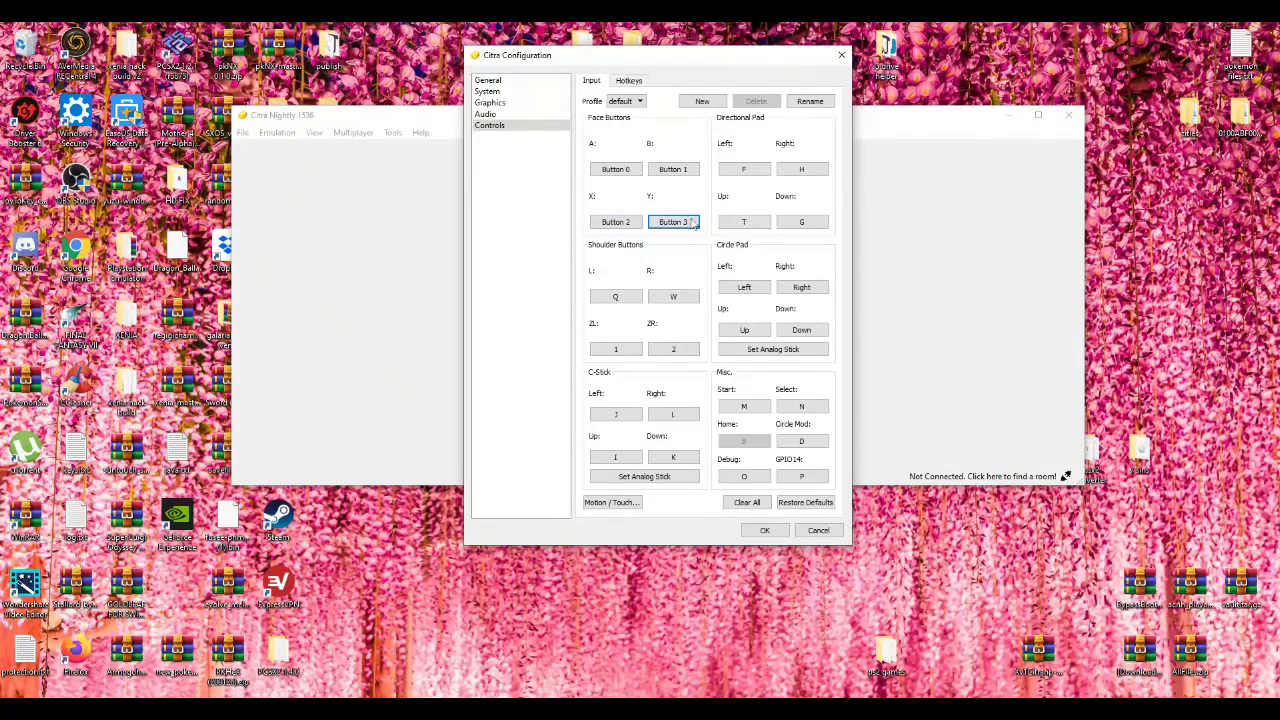
# - Map the shoulder buttons L to Button 4, R to Button 5, ZL to Axis 2- and ZR to Axis 5-
pyautogui.click(616, 296)
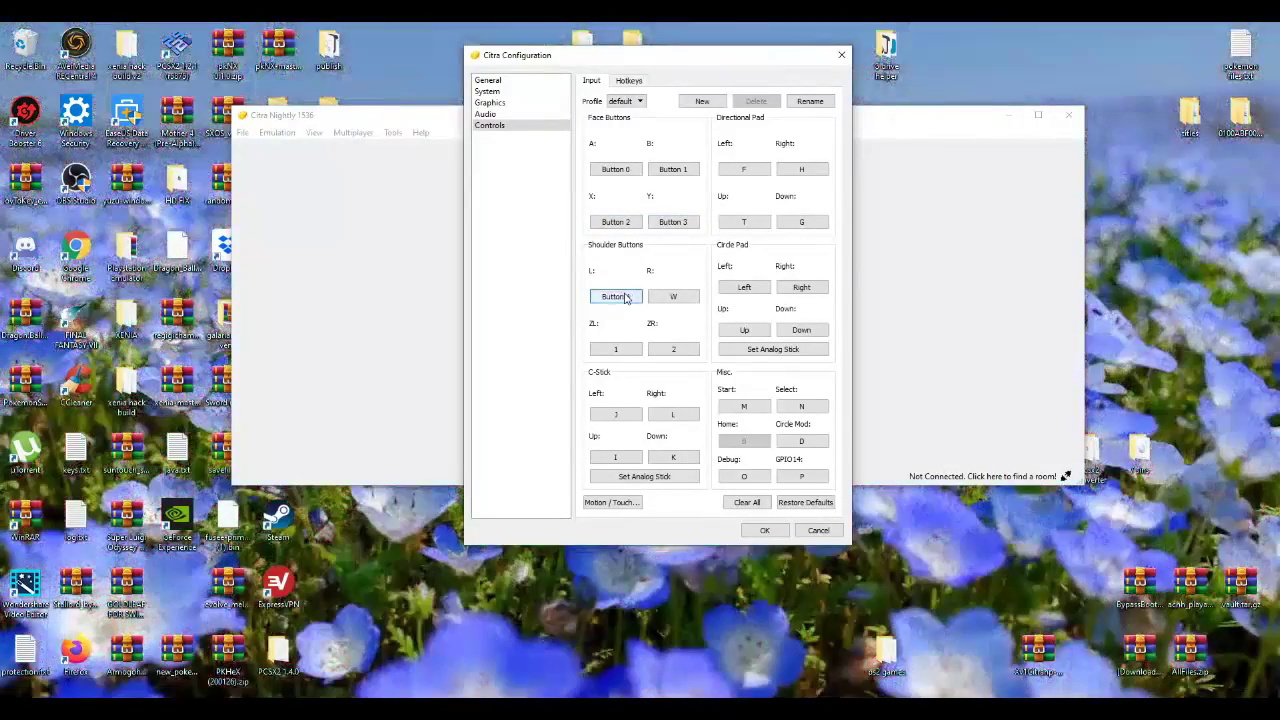
pyautogui.click(685, 297)
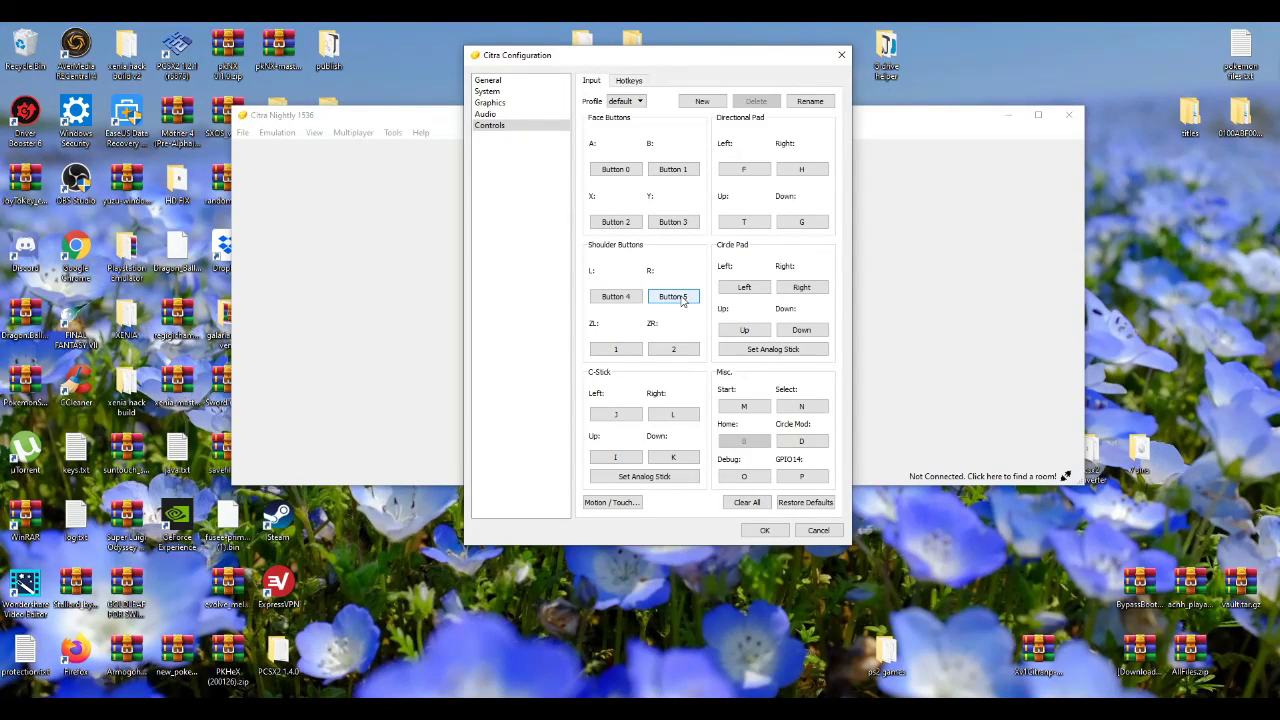
pyautogui.click(616, 349)
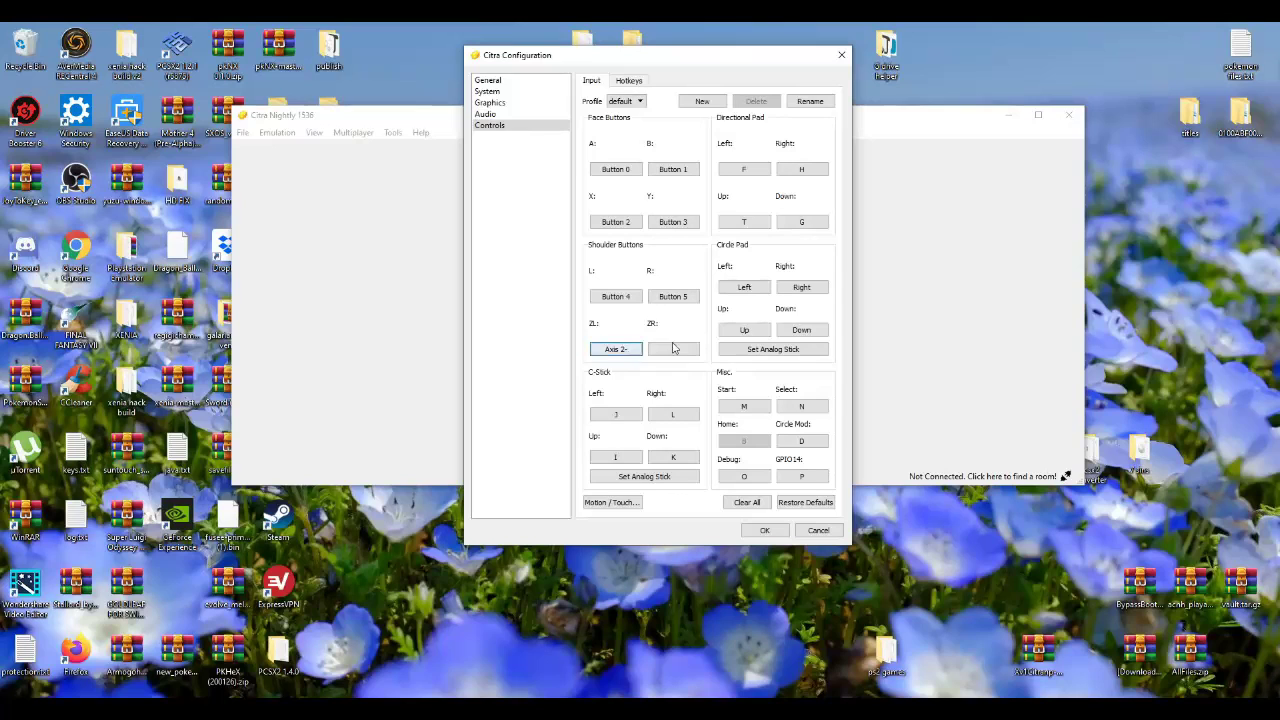
pyautogui.click(675, 348)
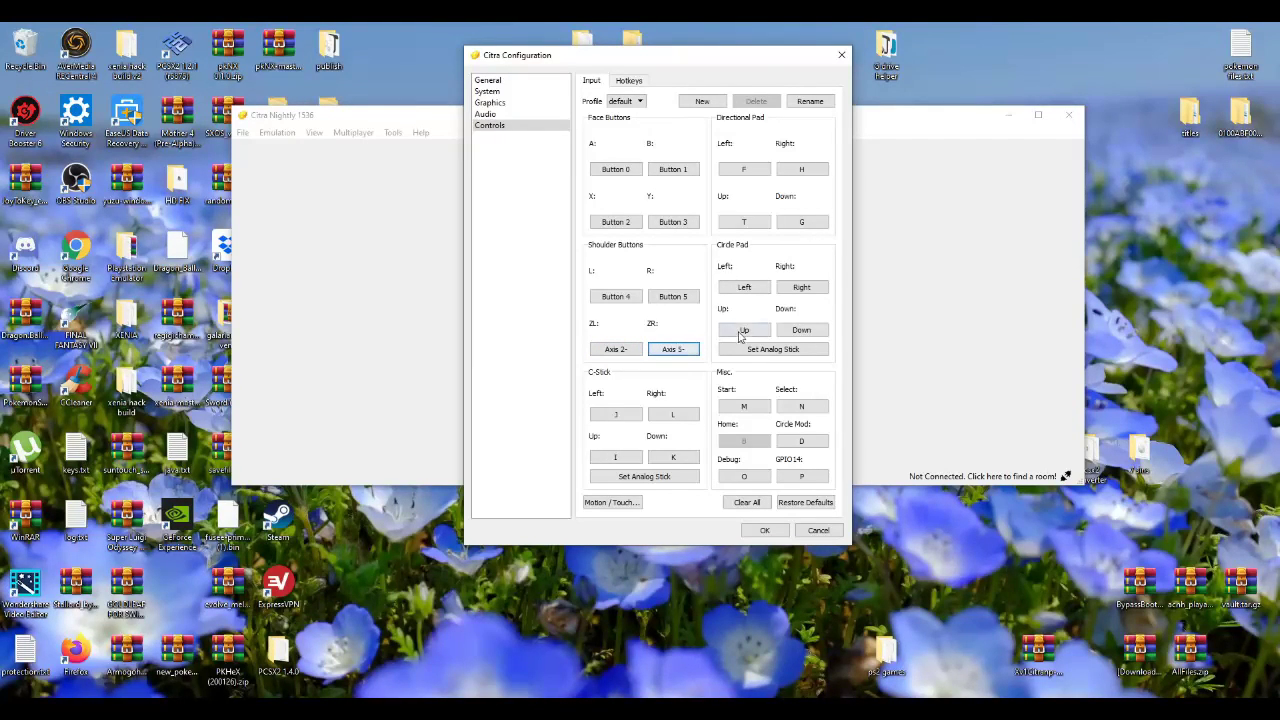
# - Map the circle pad's left, right, up and down to Axis 0-, 0+, 1- and 1+, and the directional pad to the matching Hat 0 directions
pyautogui.click(746, 287)
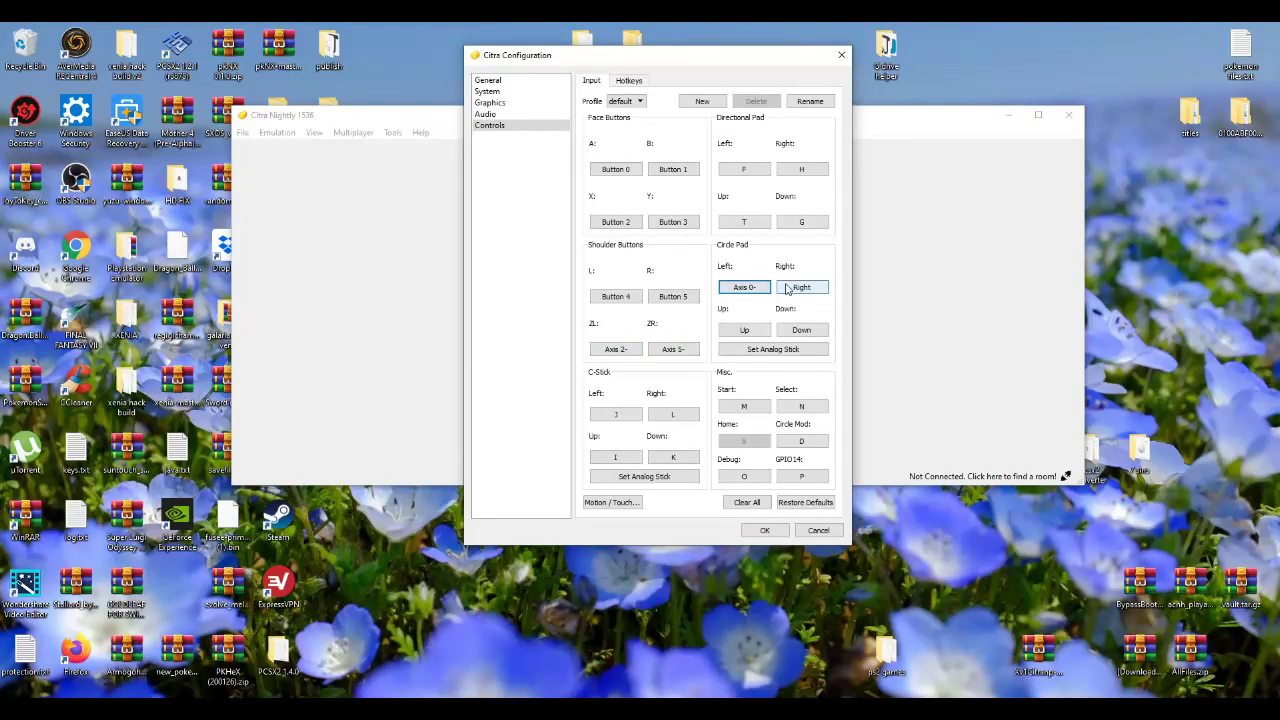
pyautogui.click(745, 331)
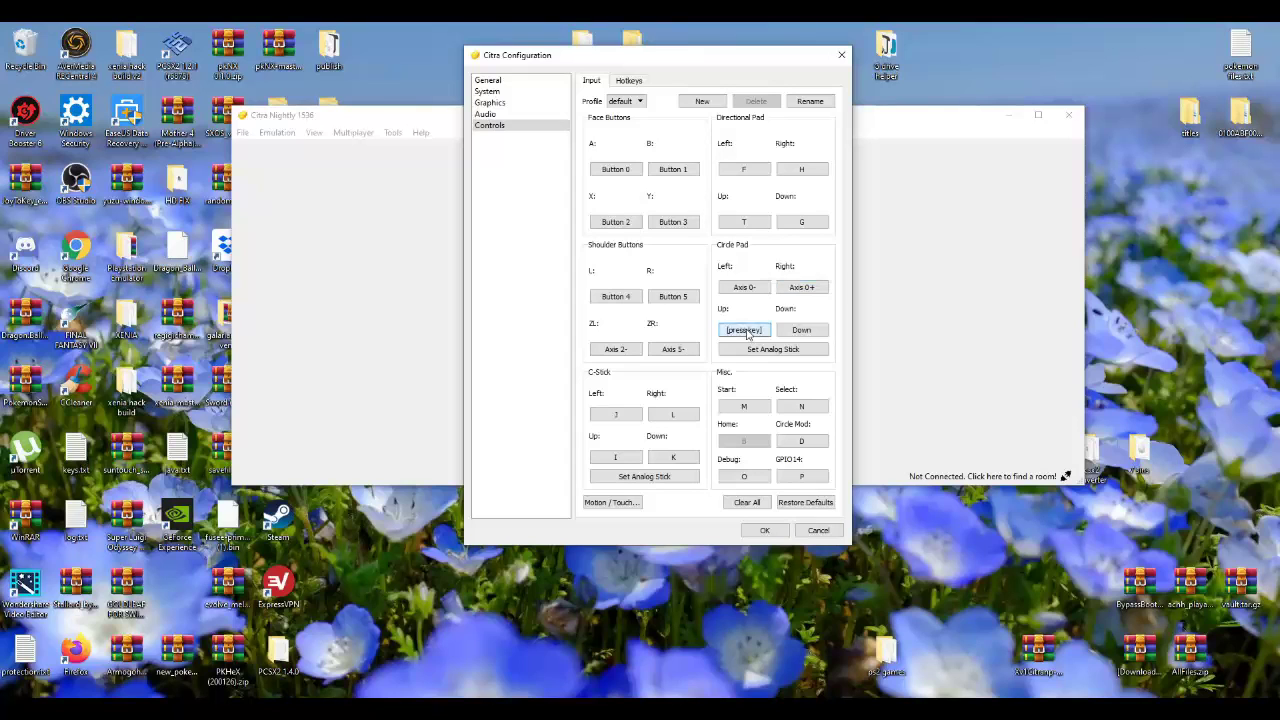
pyautogui.click(756, 169)
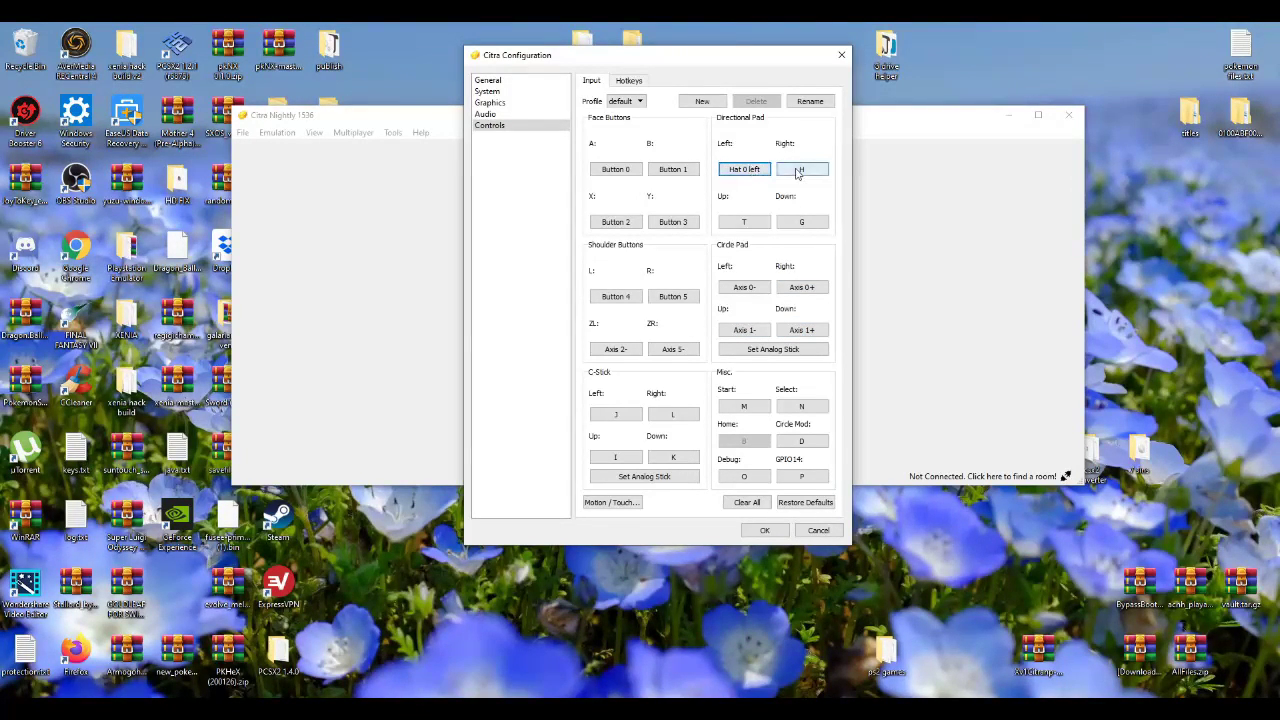
pyautogui.click(798, 172)
pyautogui.click(750, 223)
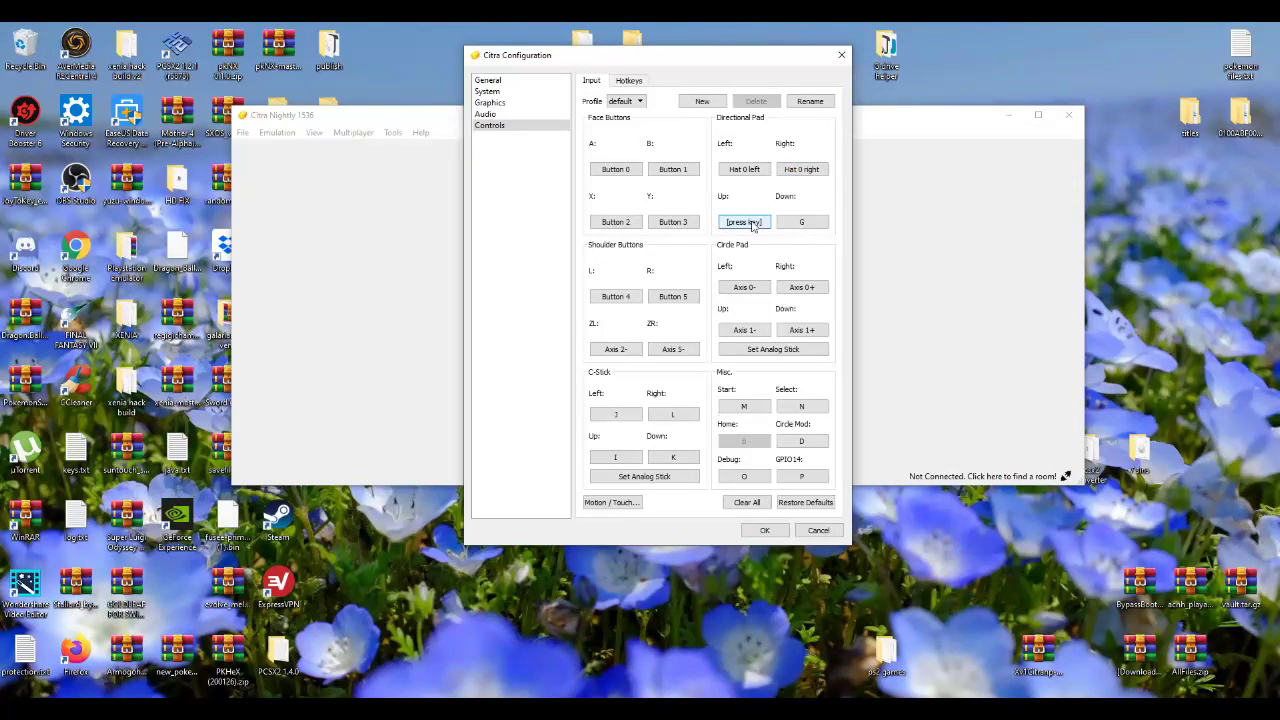
pyautogui.click(800, 222)
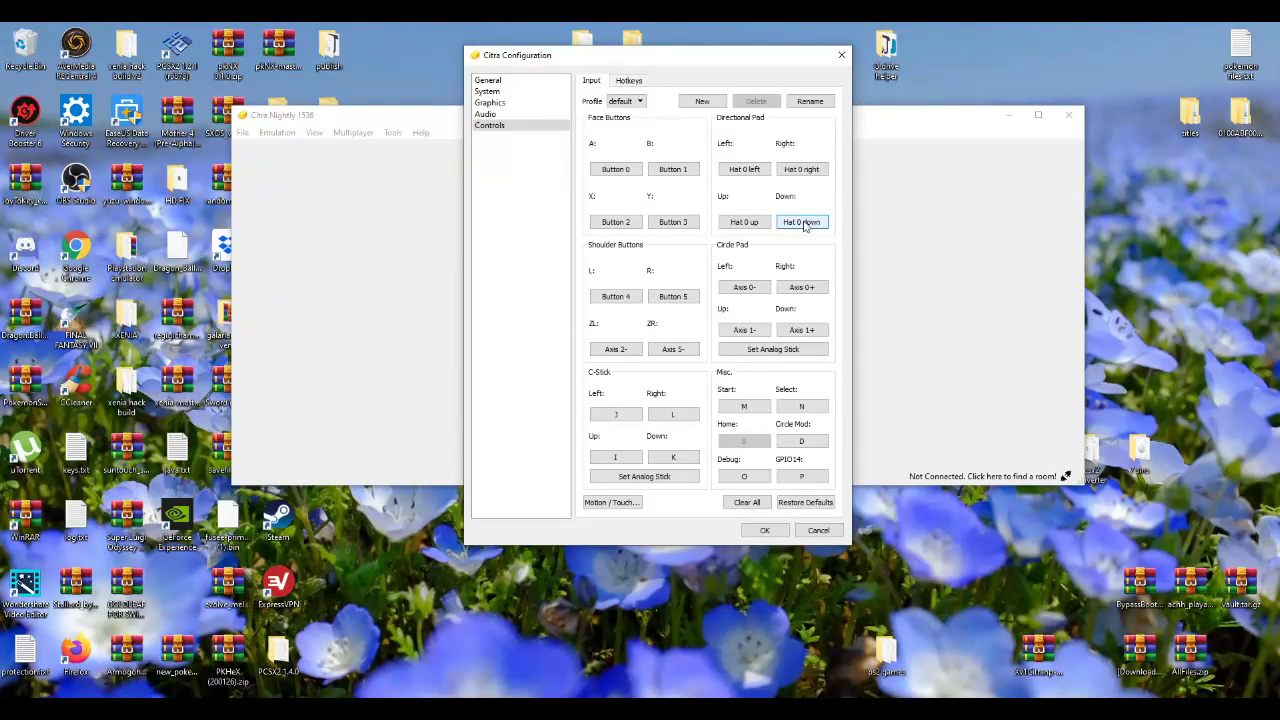
# - Map the C-stick's left, right, up and down to Axis 3-, Axis 3+, Axis 4- and Axis 4+
pyautogui.click(616, 416)
pyautogui.click(672, 414)
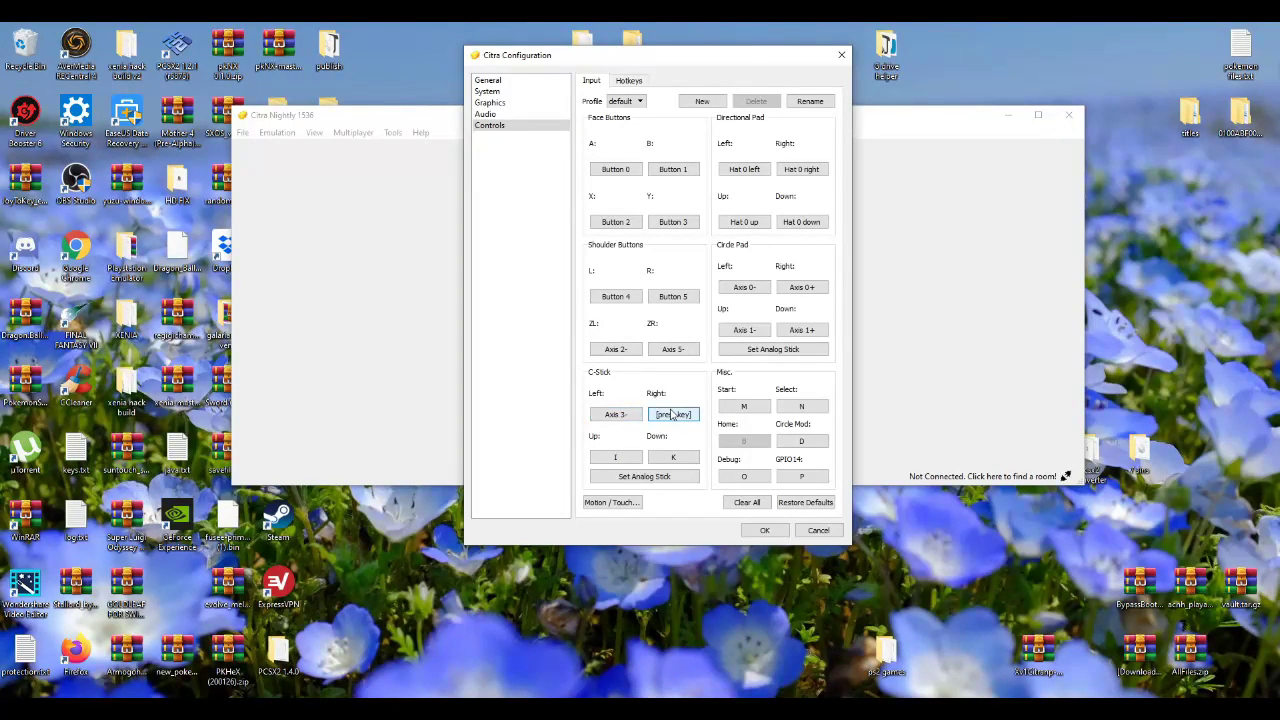
pyautogui.click(618, 457)
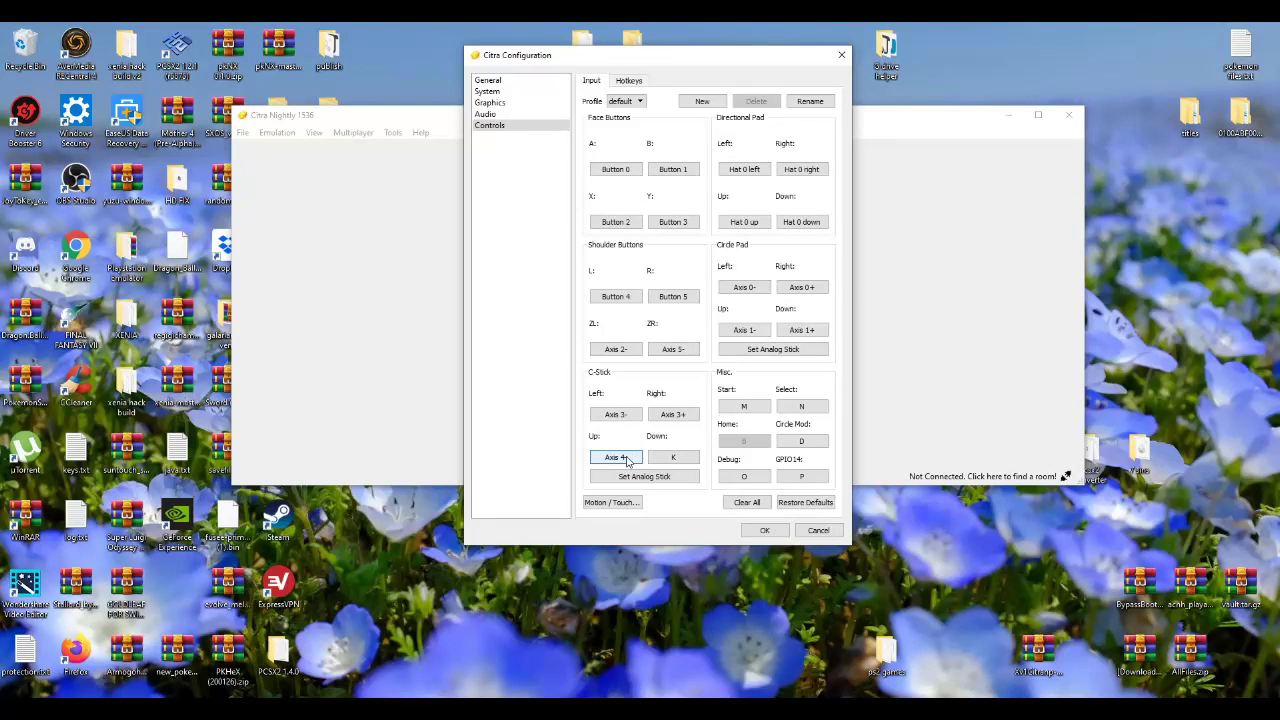
pyautogui.click(673, 457)
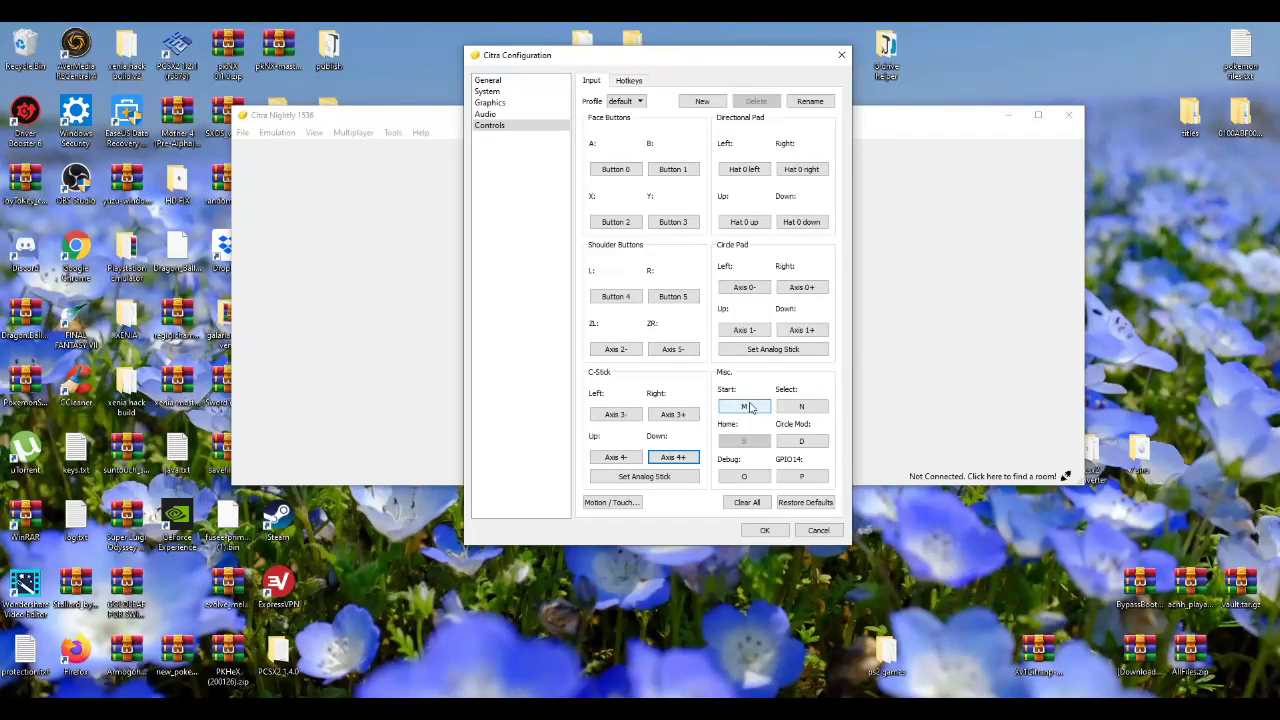
# - Map Start to Button 6 and Select to Button 7, and save the controls configuration
pyautogui.click(750, 407)
pyautogui.click(789, 408)
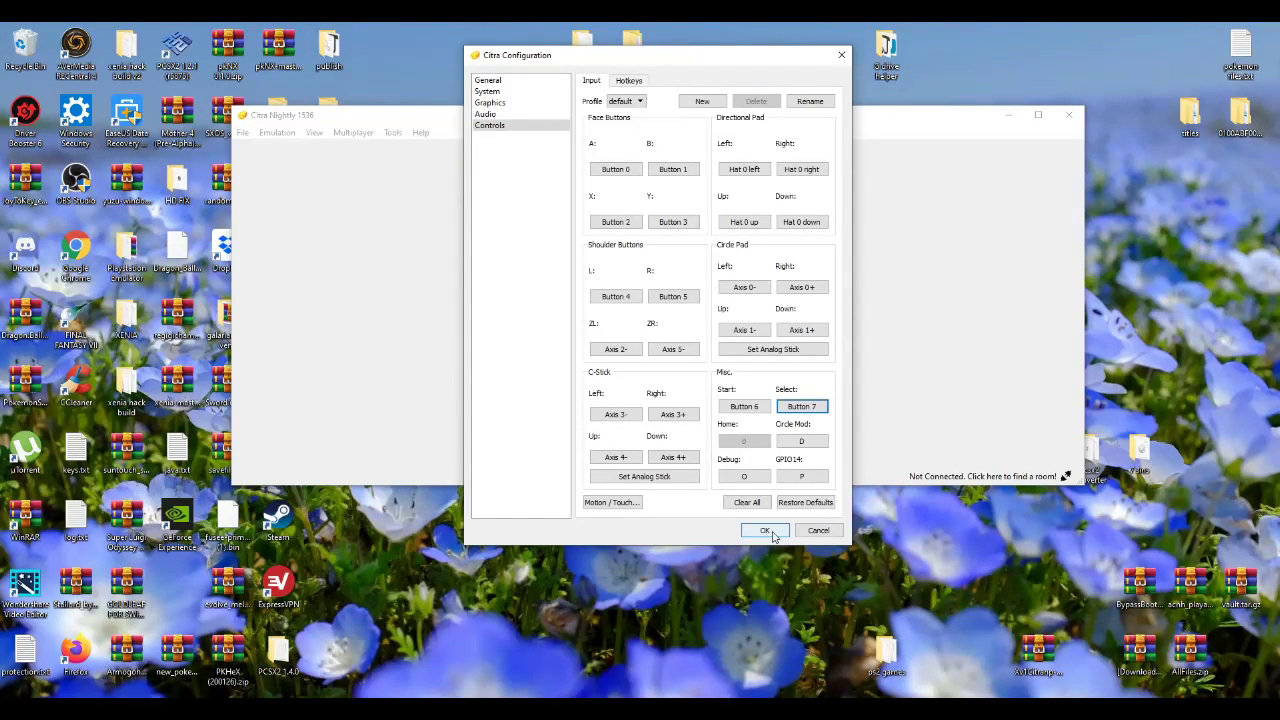
pyautogui.click(766, 531)
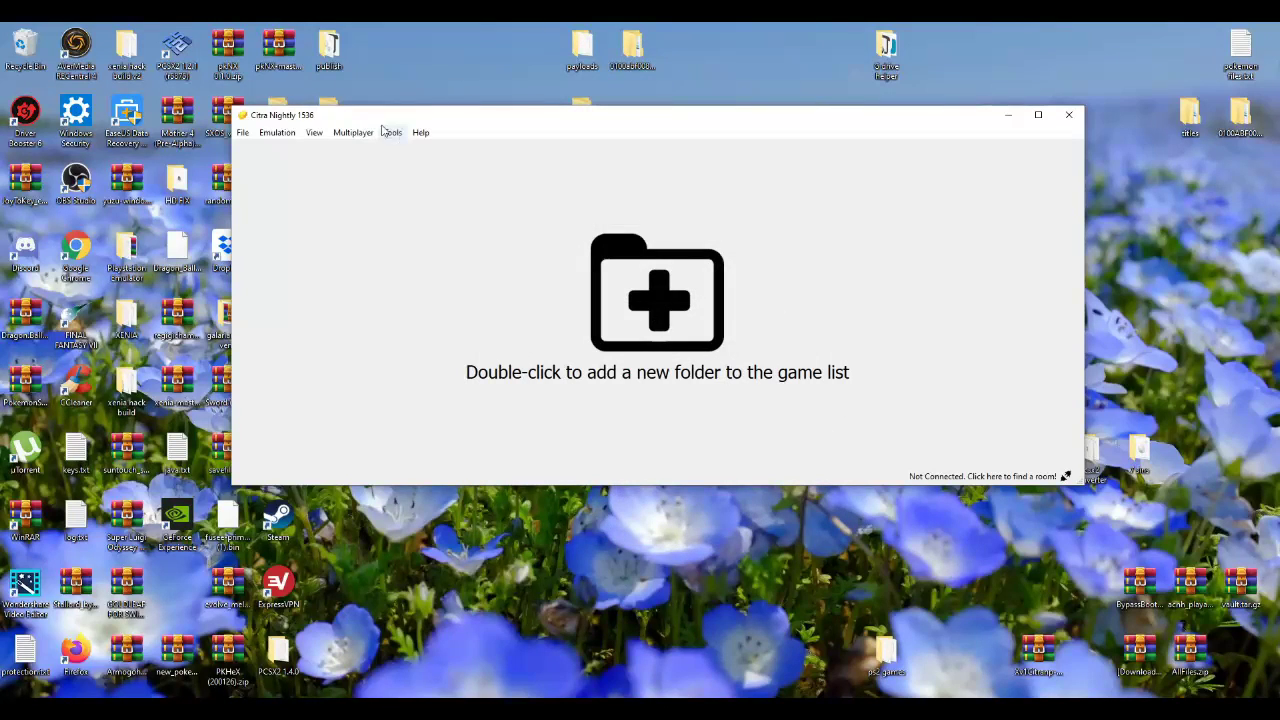
pyautogui.click(280, 133)
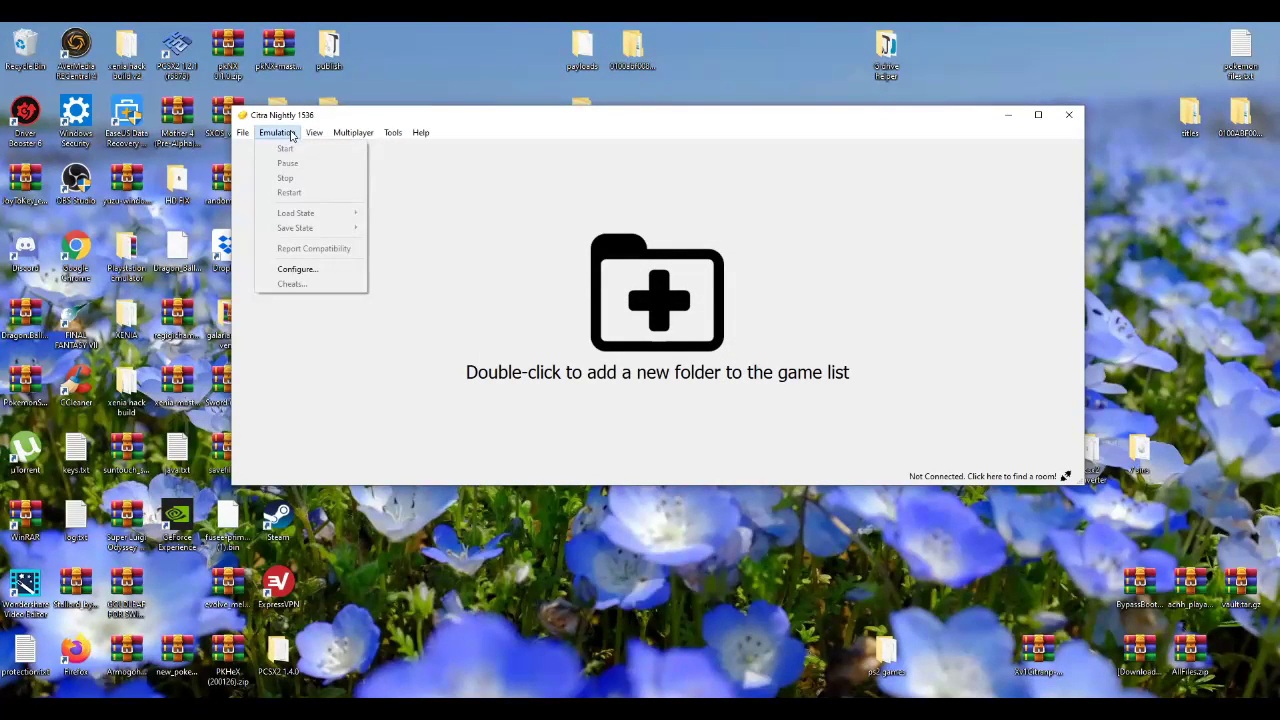
pyautogui.click(479, 320)
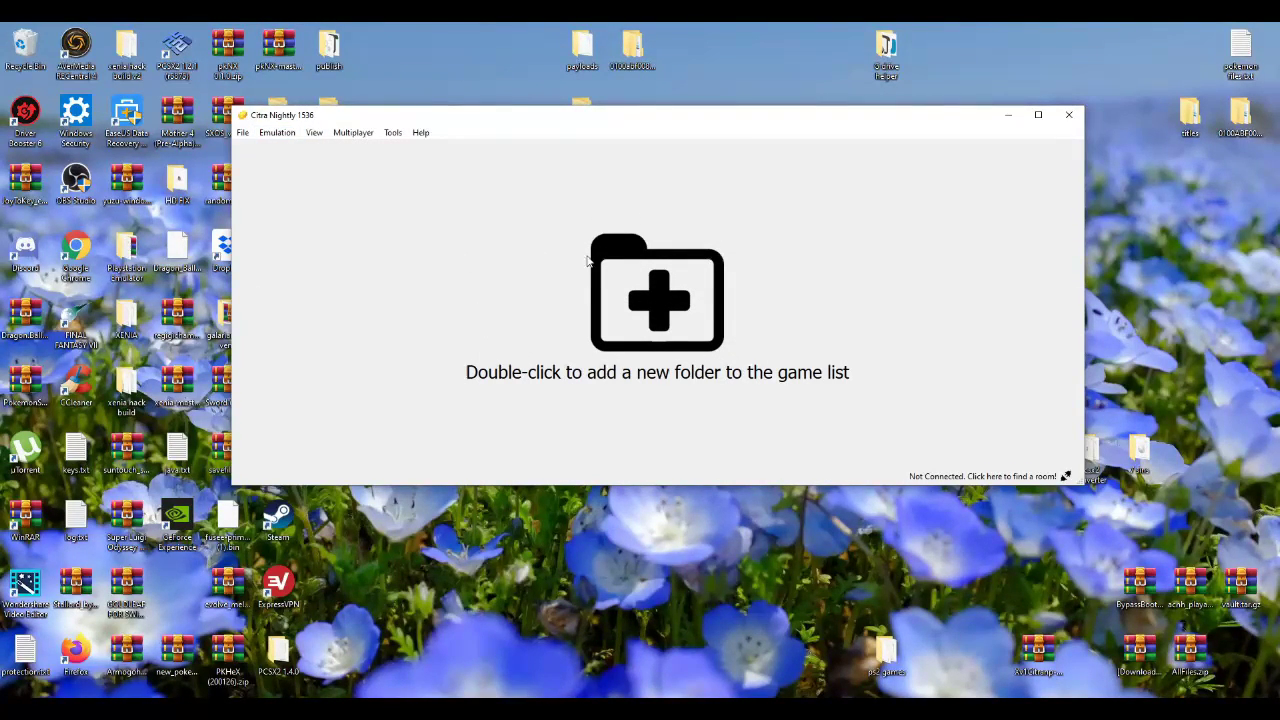
# - Close the emulator and open the NVIDIA Control Panel from the desktop
pyautogui.click(1071, 118)
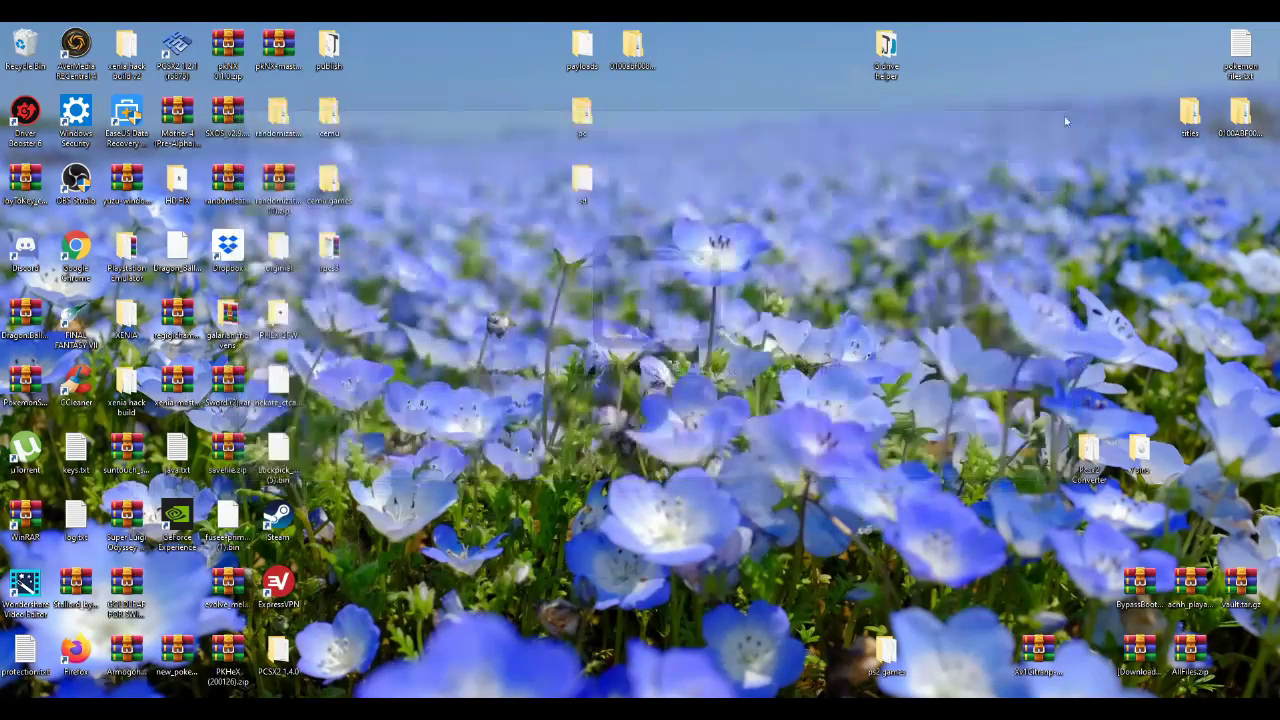
pyautogui.rightClick(587, 356)
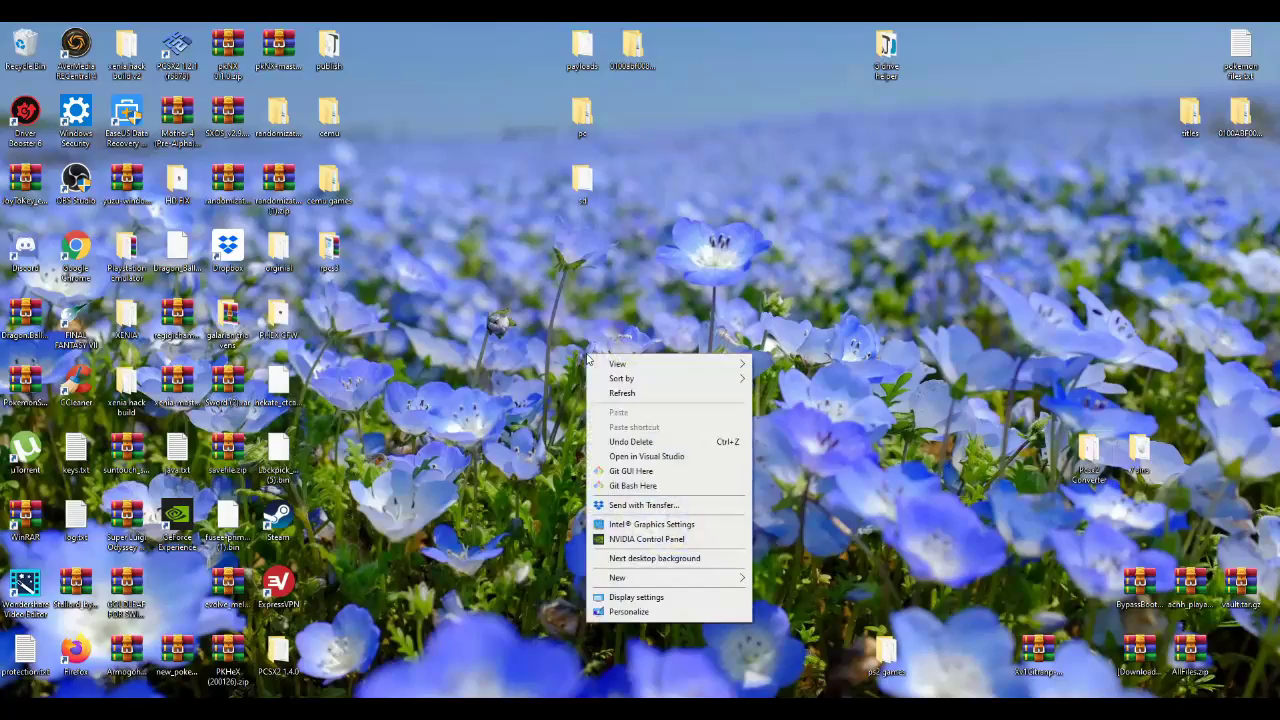
pyautogui.click(640, 525)
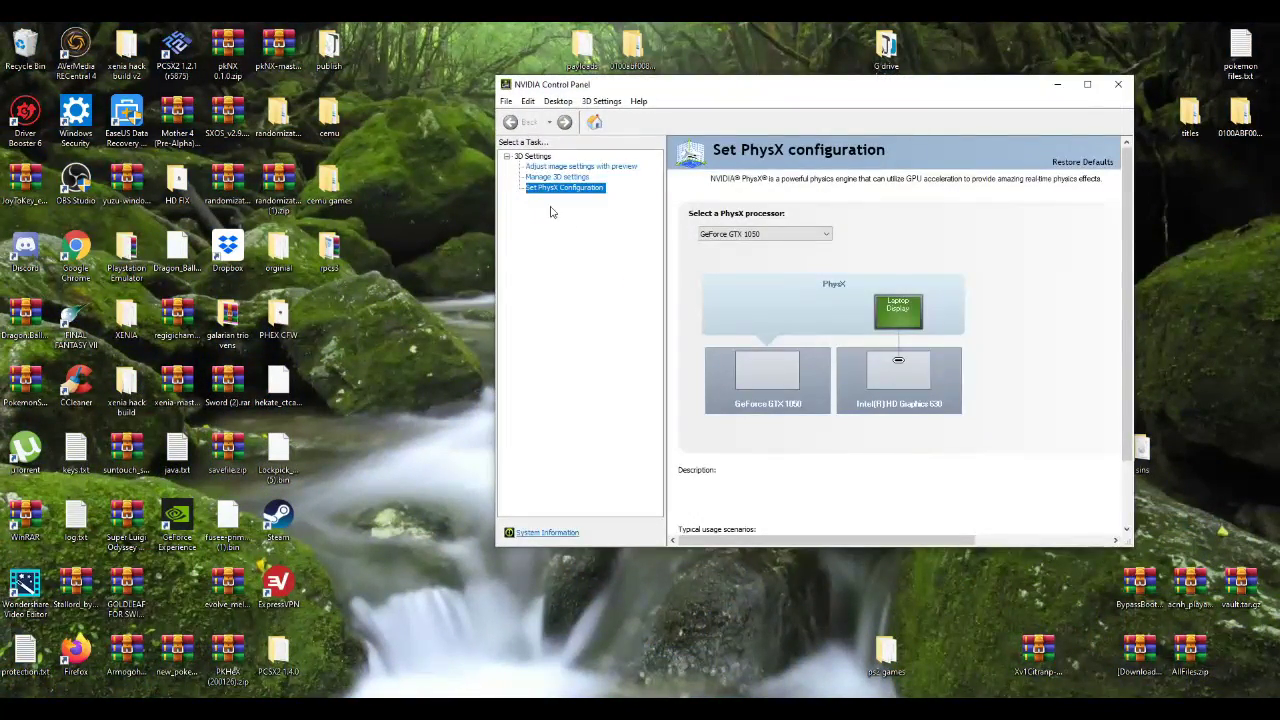
# - Set the image settings with preview to use the advanced 3D image settings, and apply the change
pyautogui.click(583, 167)
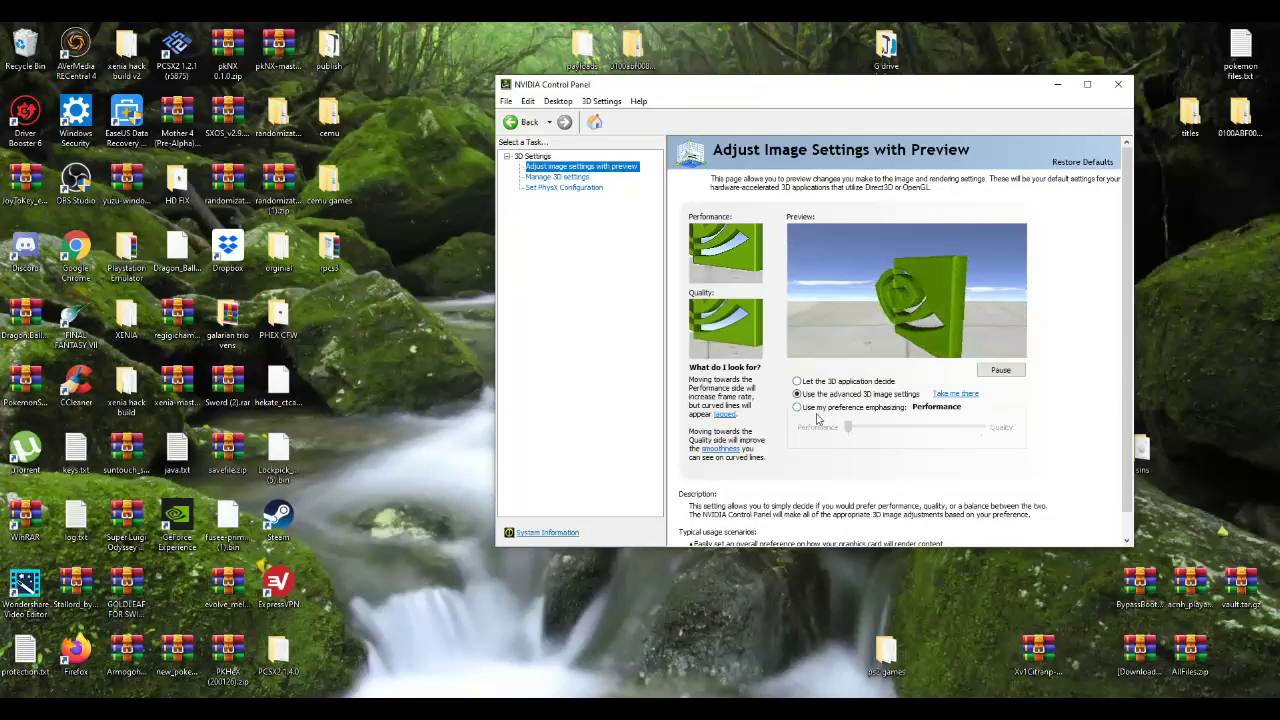
pyautogui.click(804, 409)
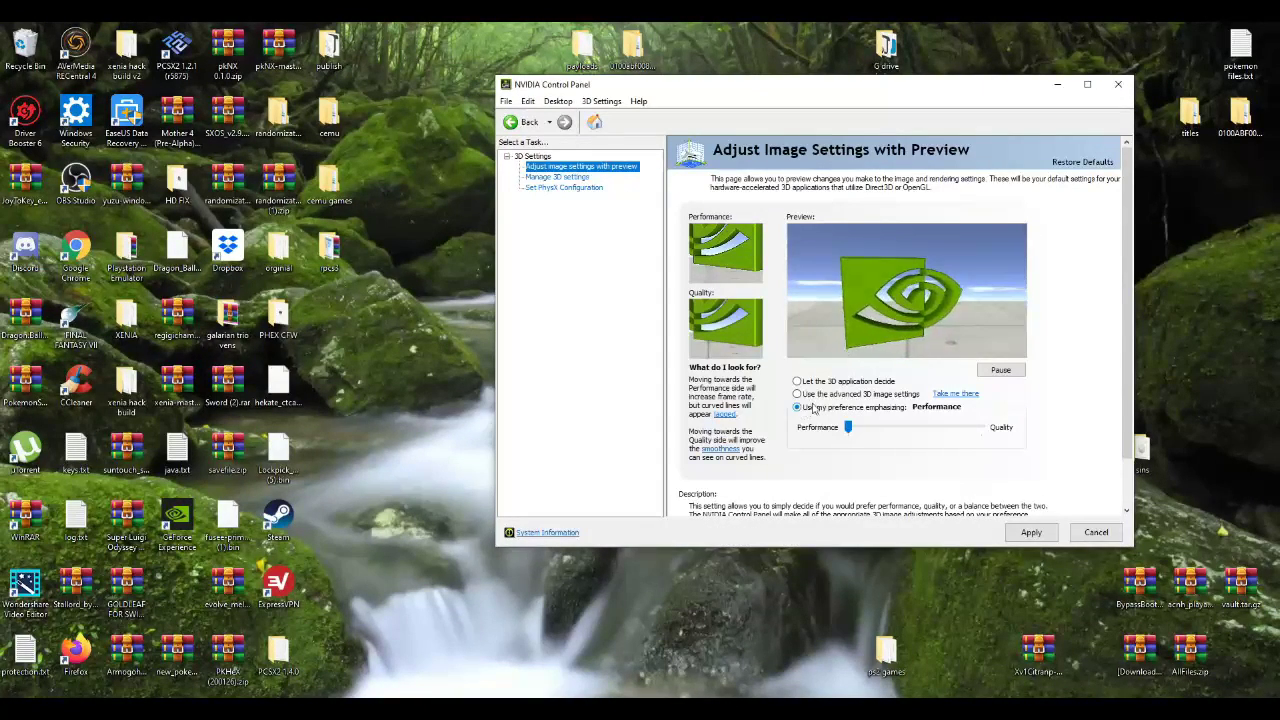
pyautogui.click(798, 395)
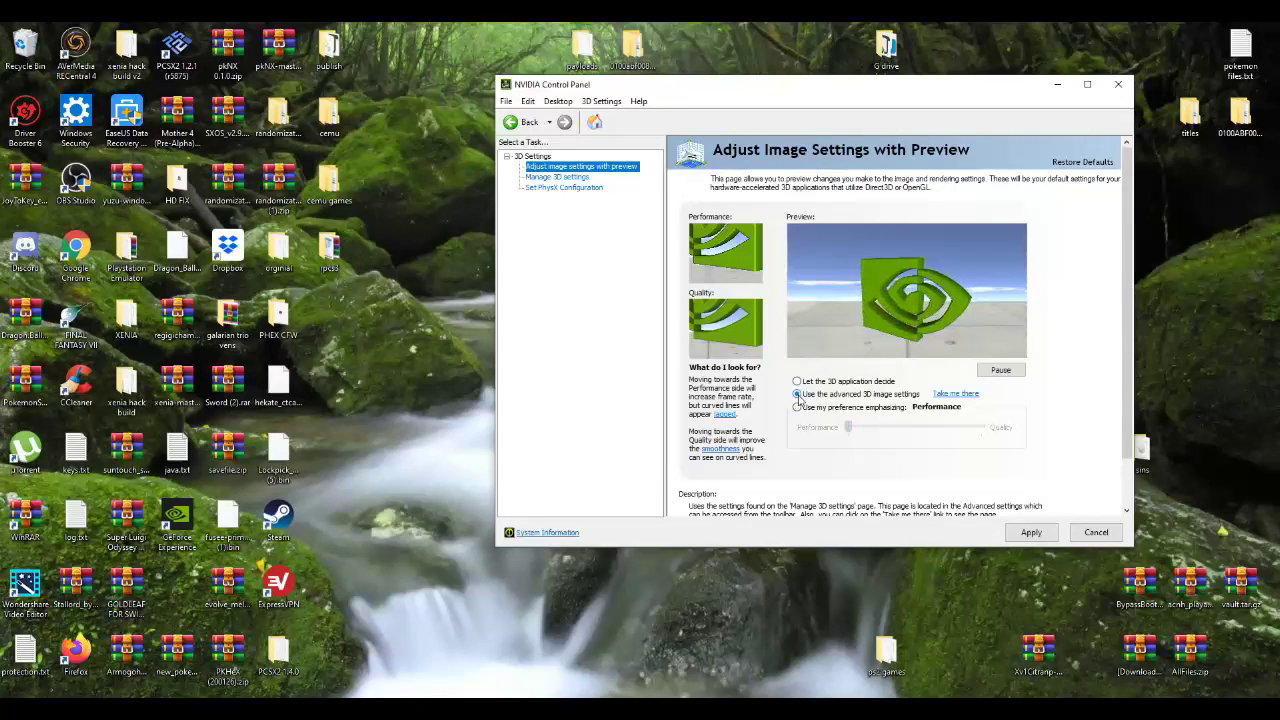
pyautogui.click(1030, 533)
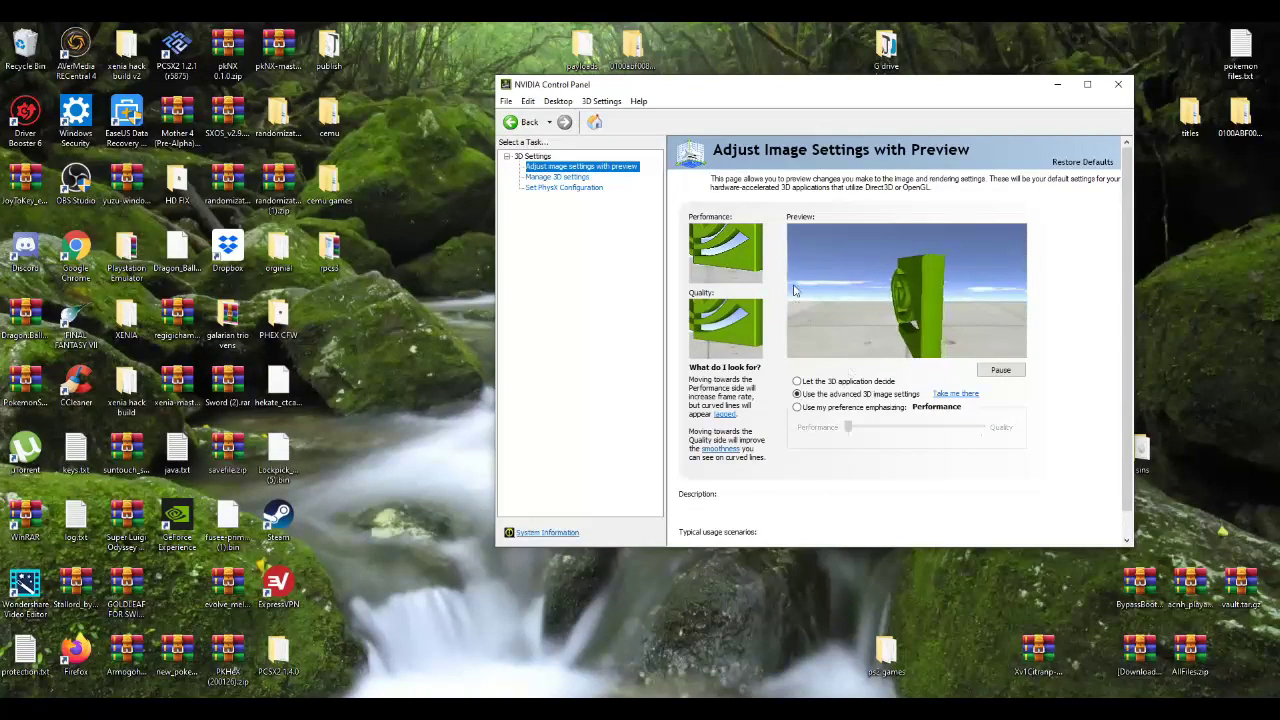
# - Select GeForce GTX 1050 as the processor in the PhysX configuration
pyautogui.click(566, 188)
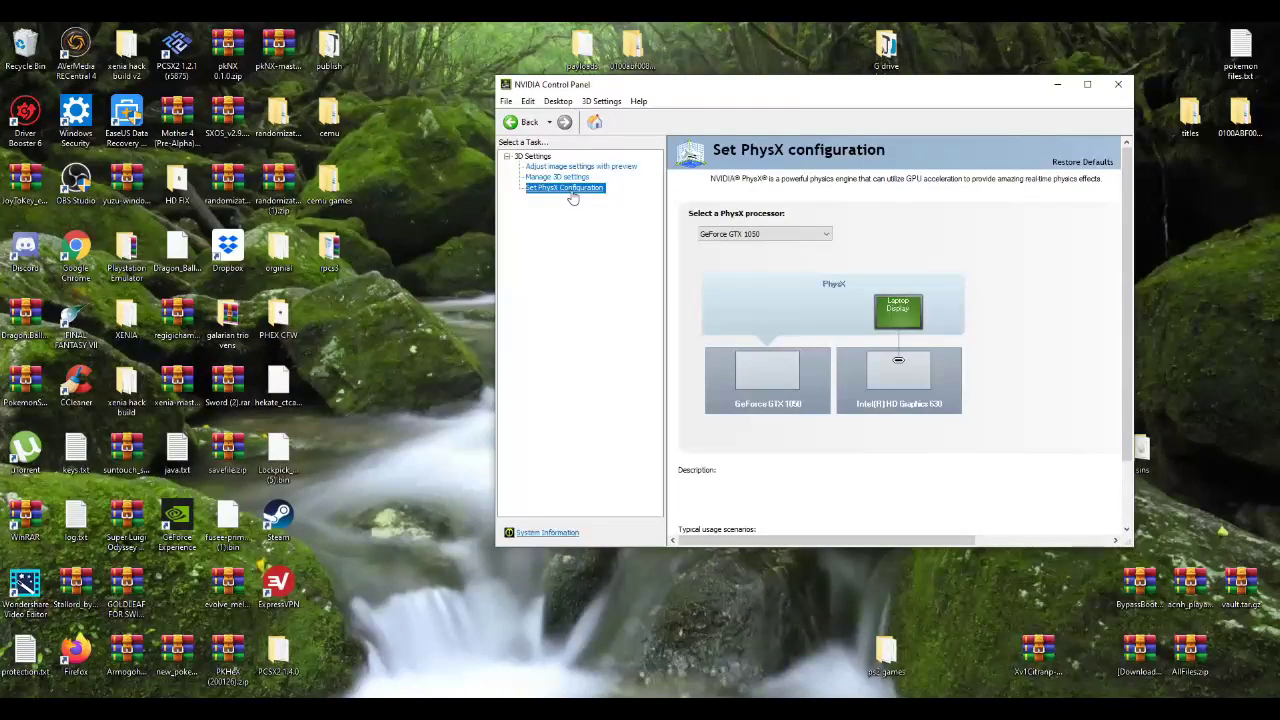
pyautogui.click(760, 234)
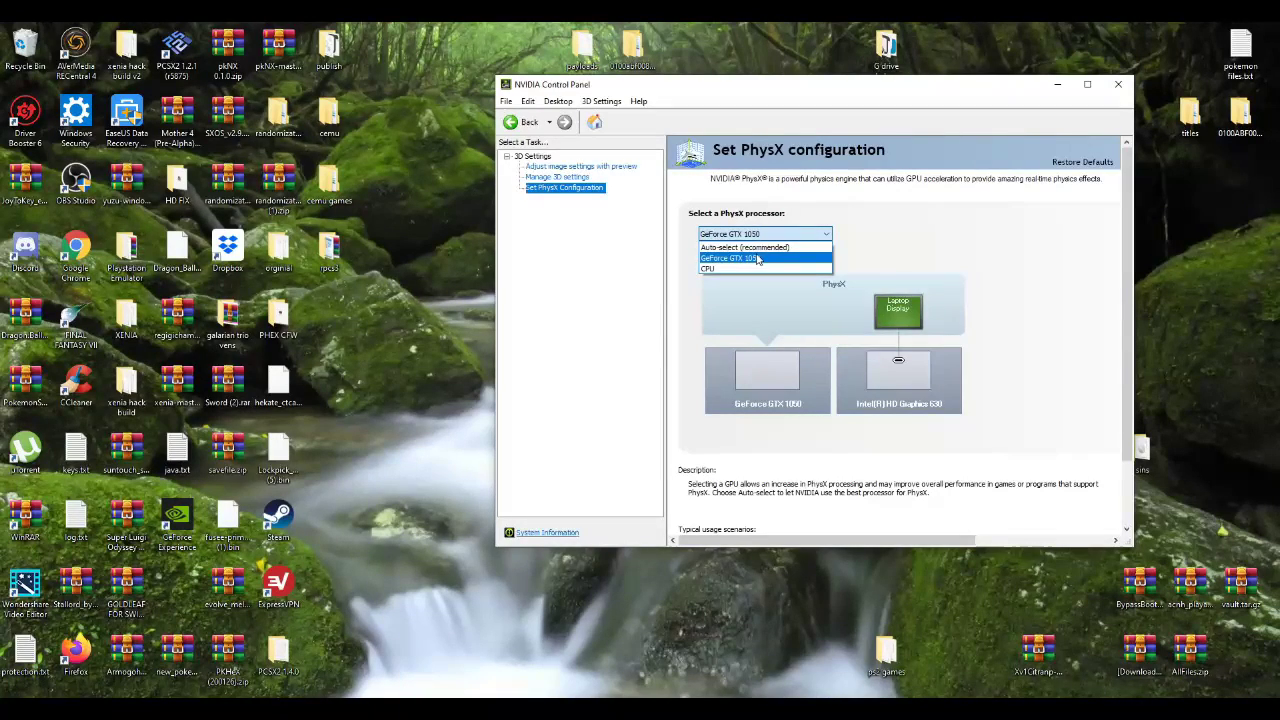
pyautogui.click(758, 259)
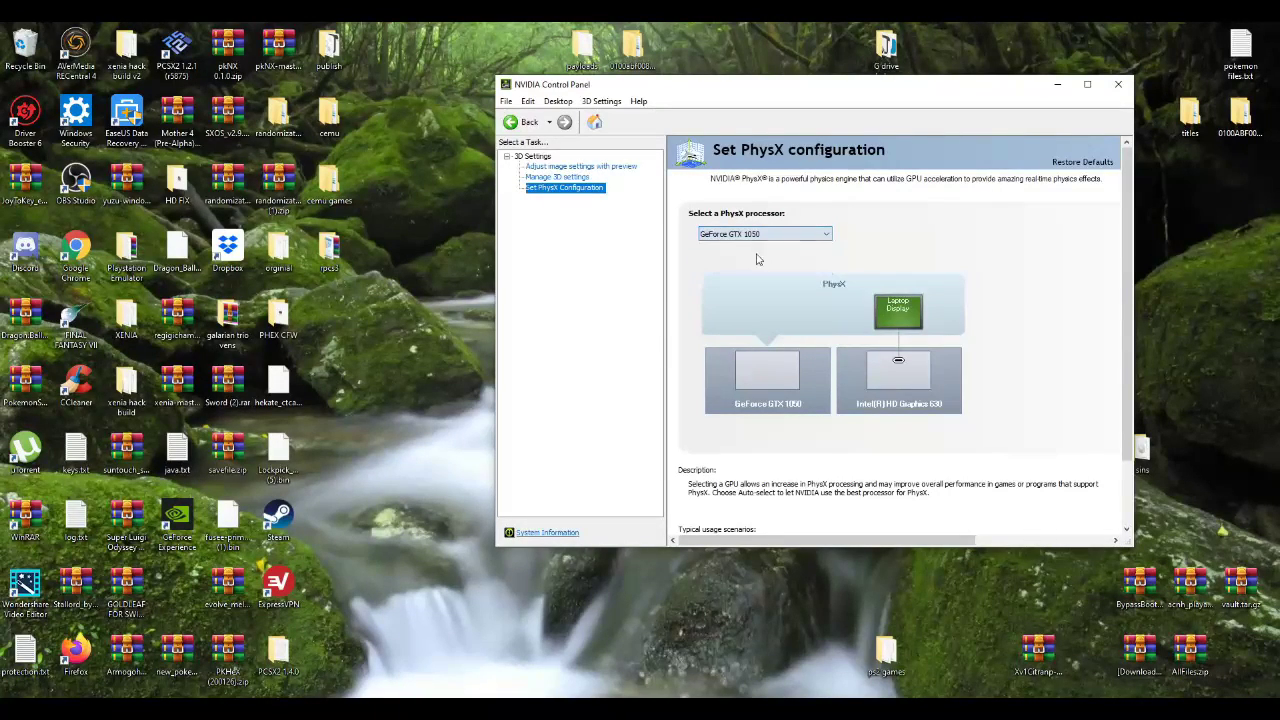
# - Review the global 3D settings and choose High-performance NVIDIA processor as the preferred graphics processor
pyautogui.click(558, 177)
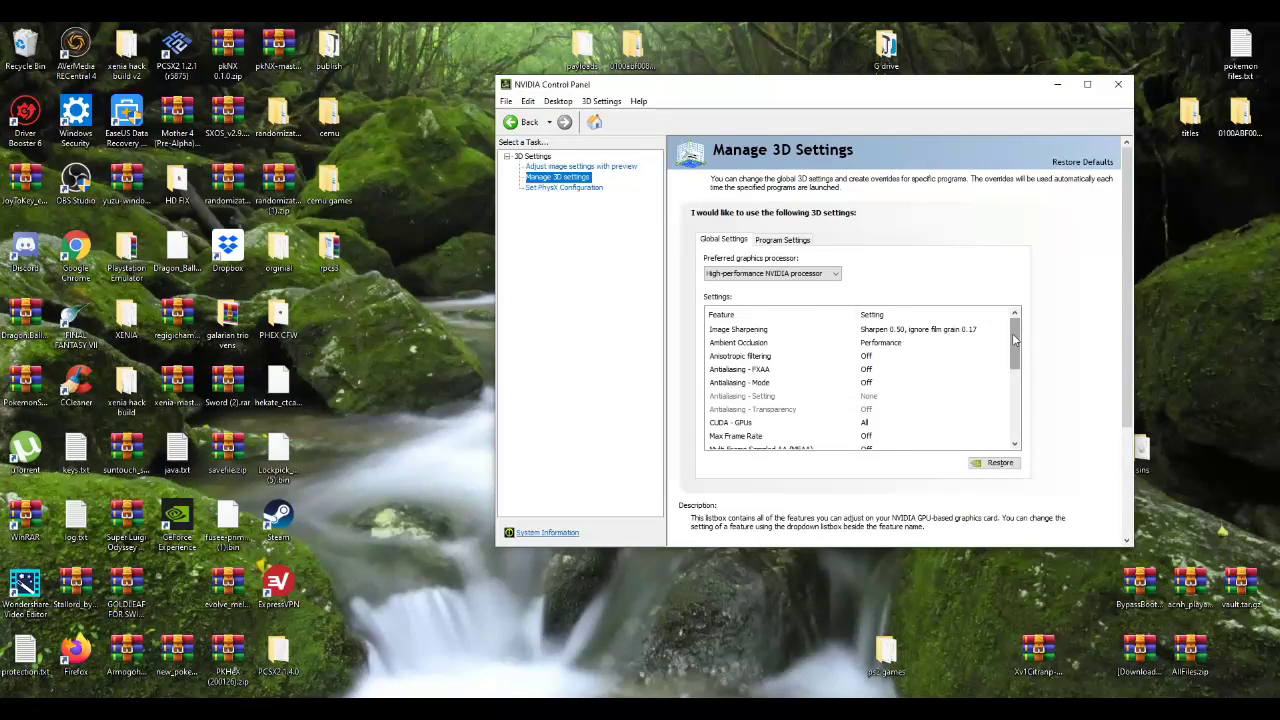
pyautogui.moveTo(1013, 340); pyautogui.dragTo(1013, 362)
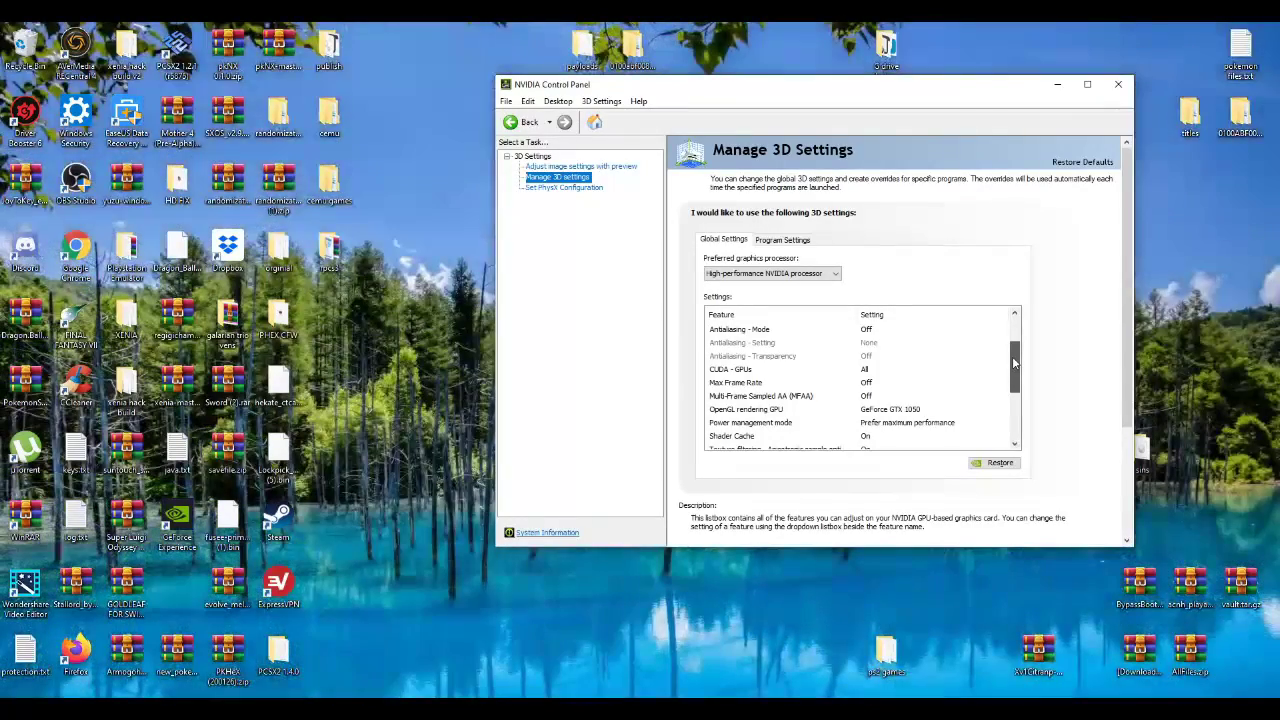
pyautogui.moveTo(1013, 365); pyautogui.dragTo(1011, 336)
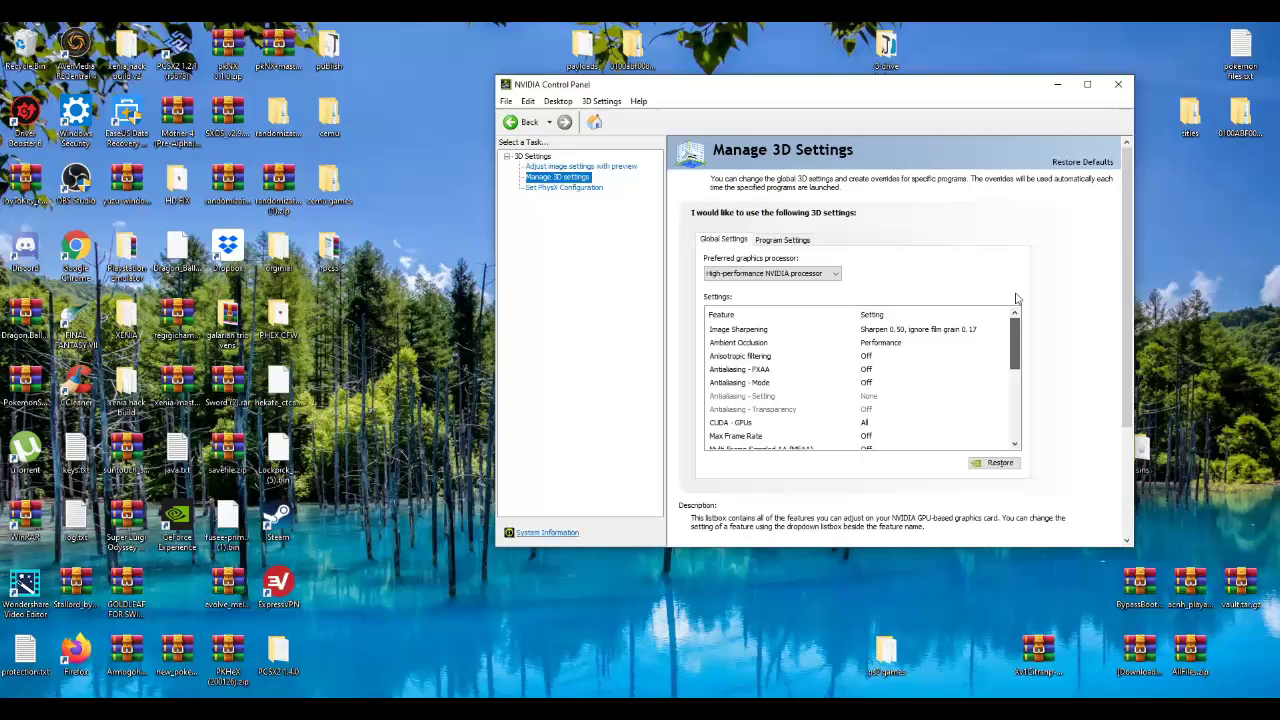
pyautogui.click(805, 274)
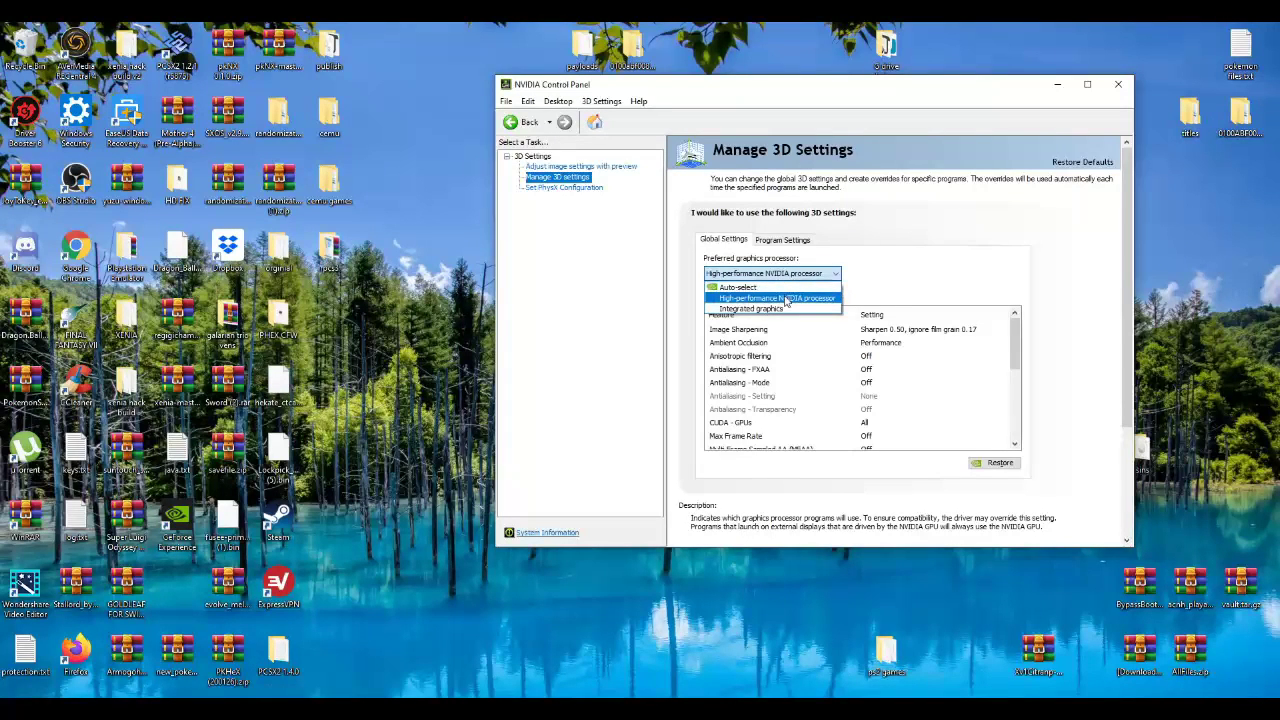
pyautogui.click(787, 299)
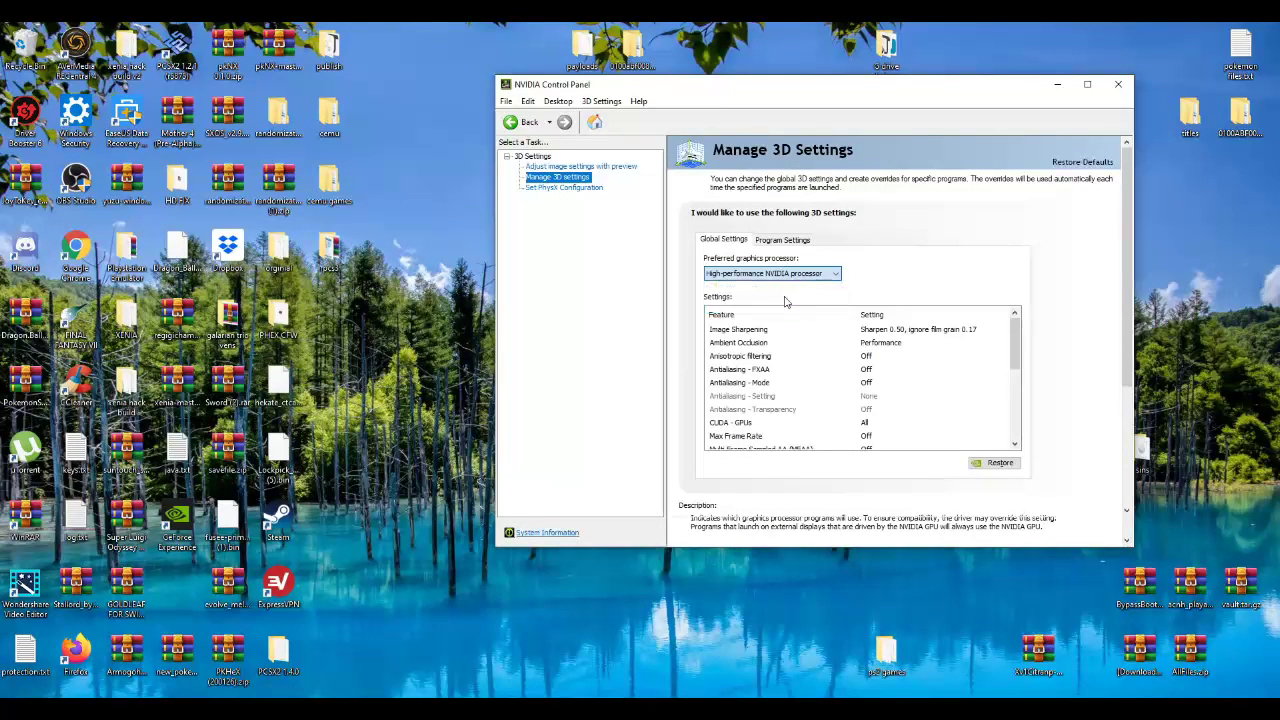
# - Add citra-qt.exe to the program-specific 3D settings, apply the change, and close the NVIDIA Control Panel
pyautogui.click(786, 240)
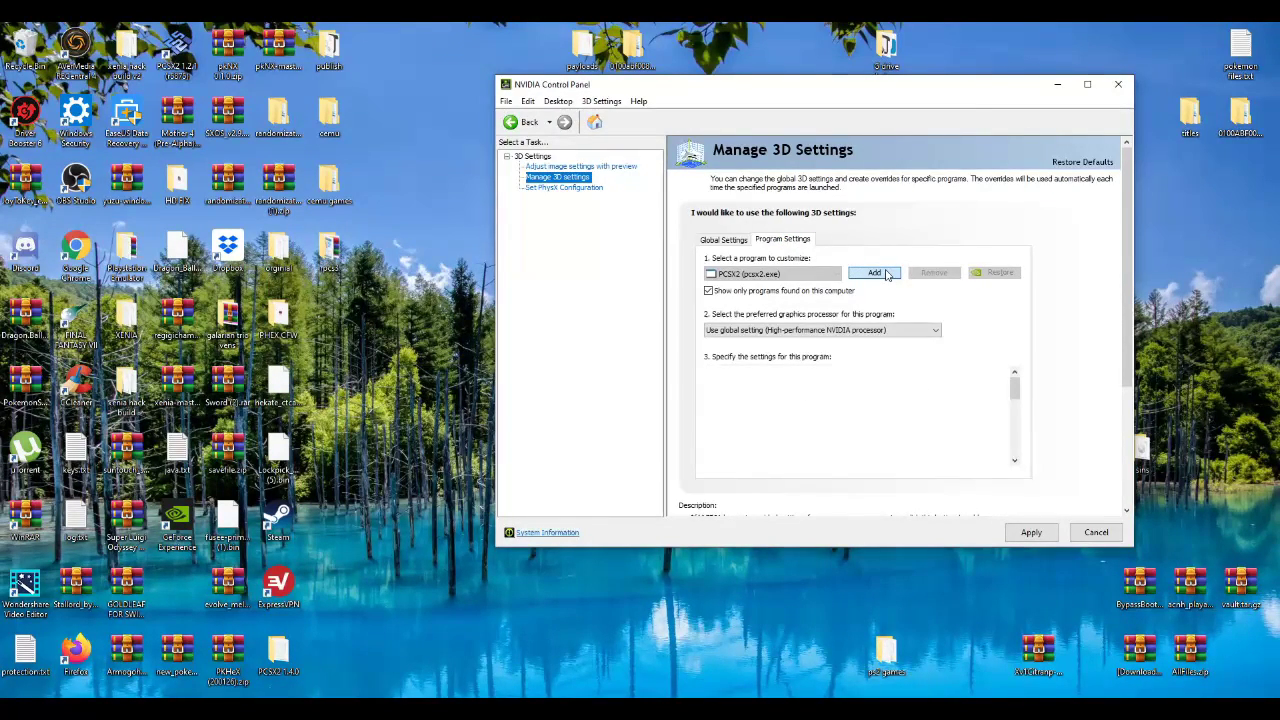
pyautogui.click(875, 273)
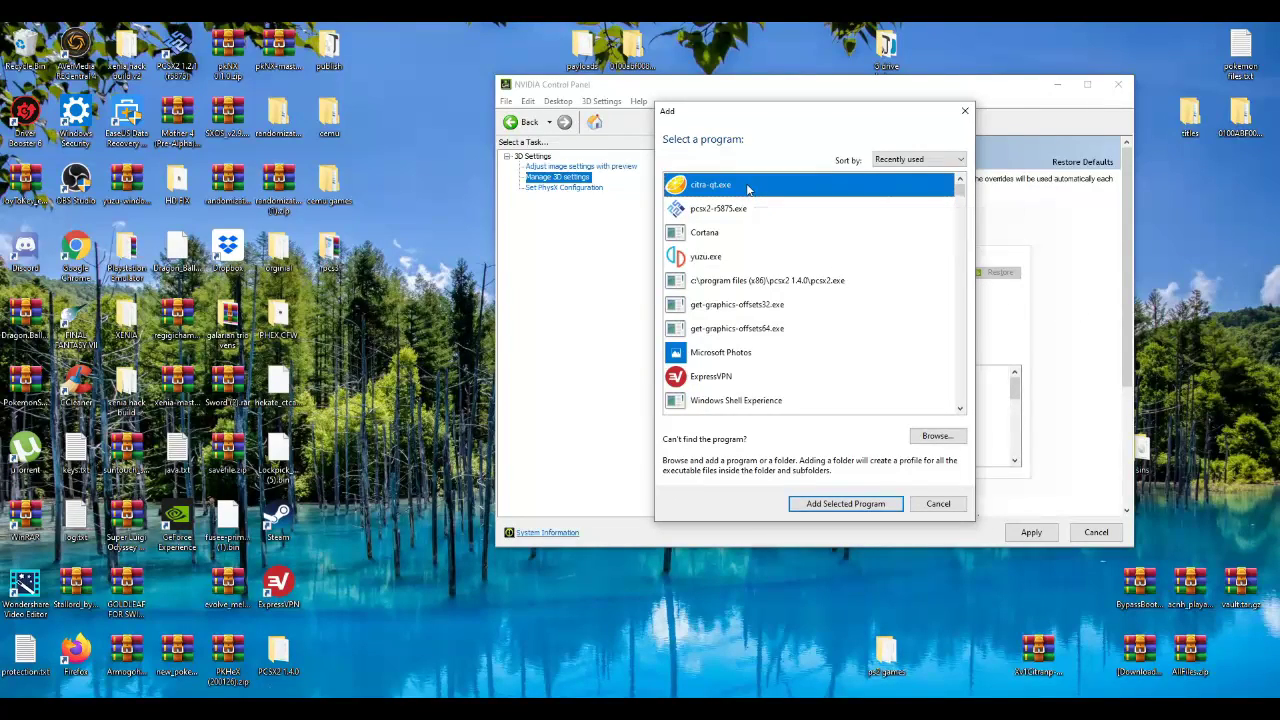
pyautogui.click(862, 507)
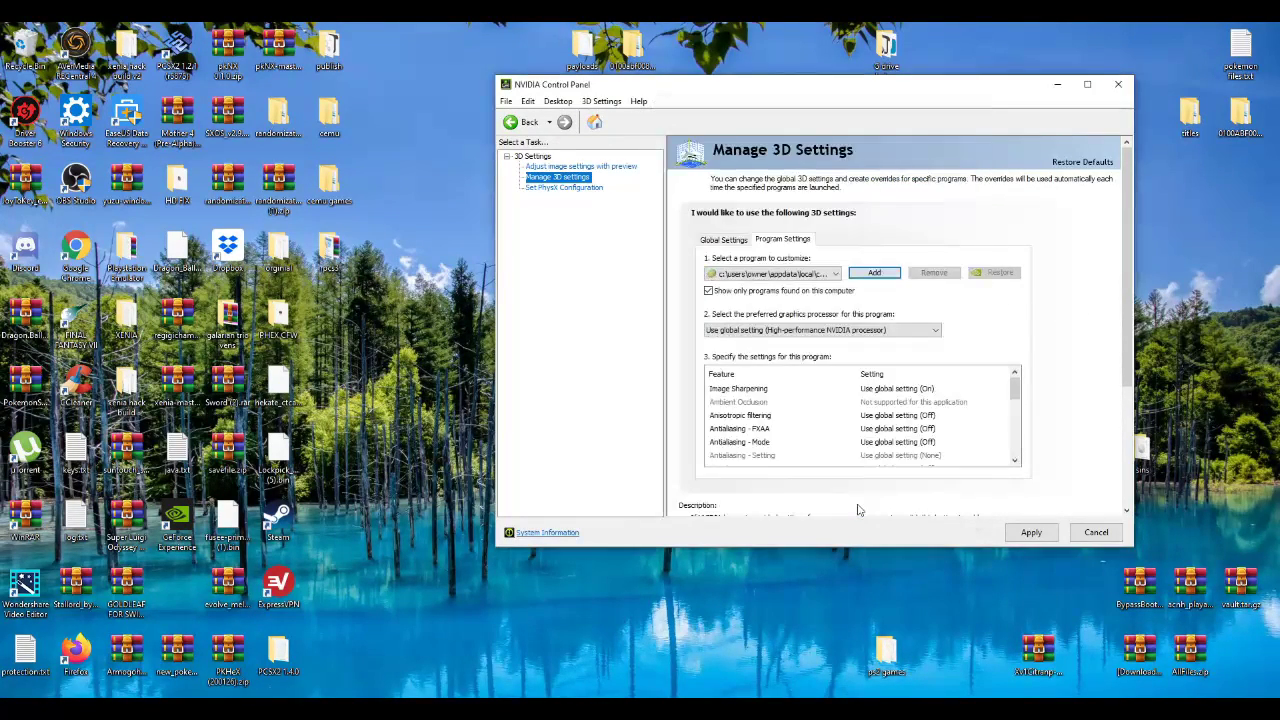
pyautogui.click(1033, 533)
pyautogui.click(1038, 534)
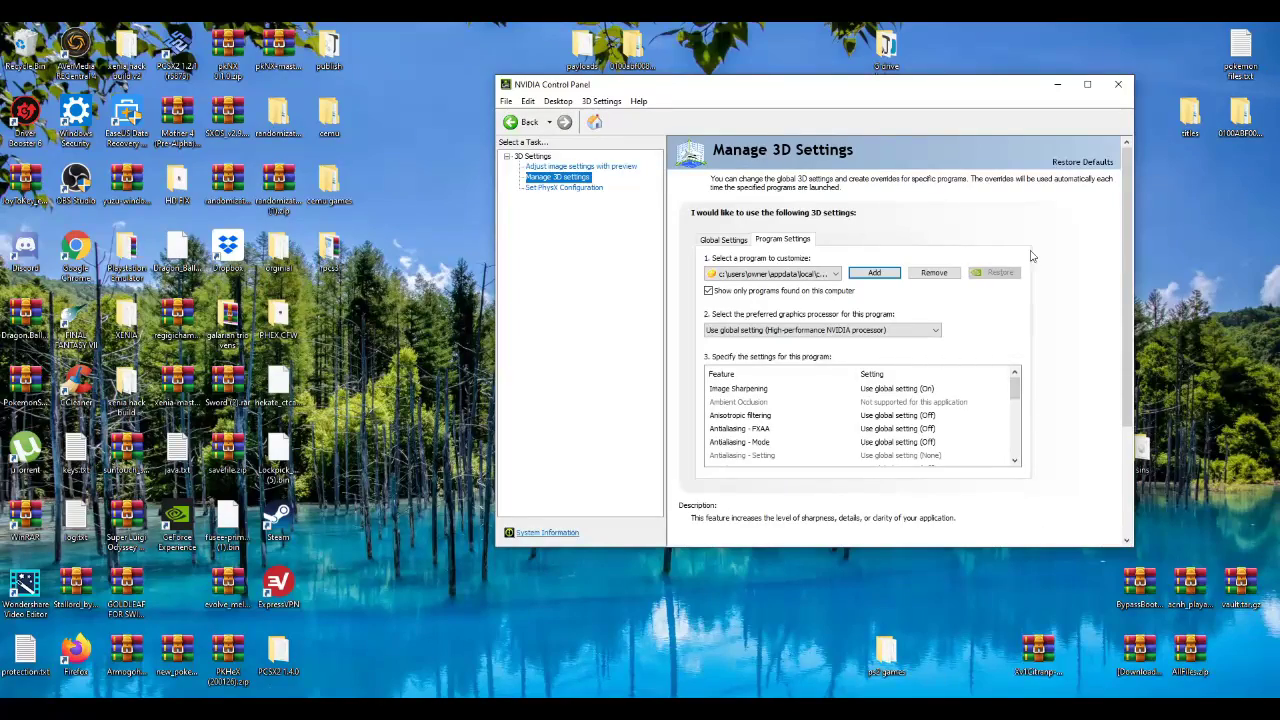
pyautogui.click(1118, 84)
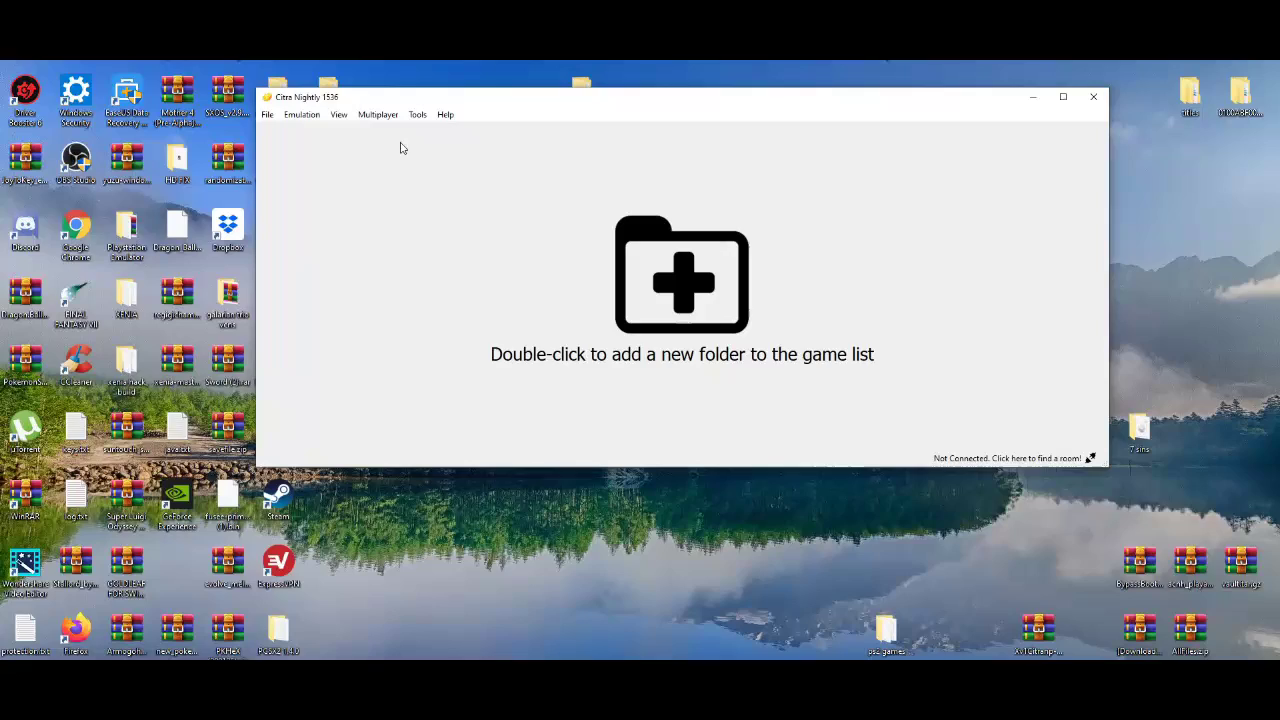
# - Set the internal resolution in Citra's graphics configuration to 10x Native (4000x2400)
pyautogui.click(310, 115)
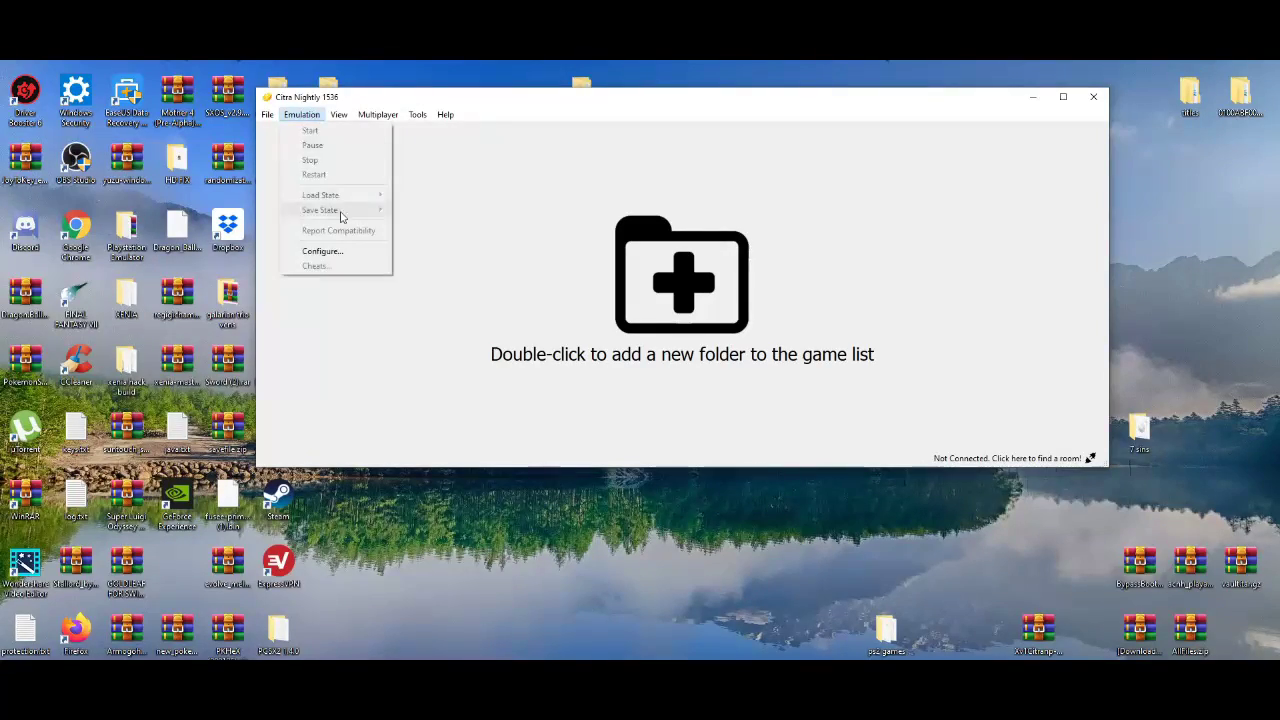
pyautogui.click(338, 251)
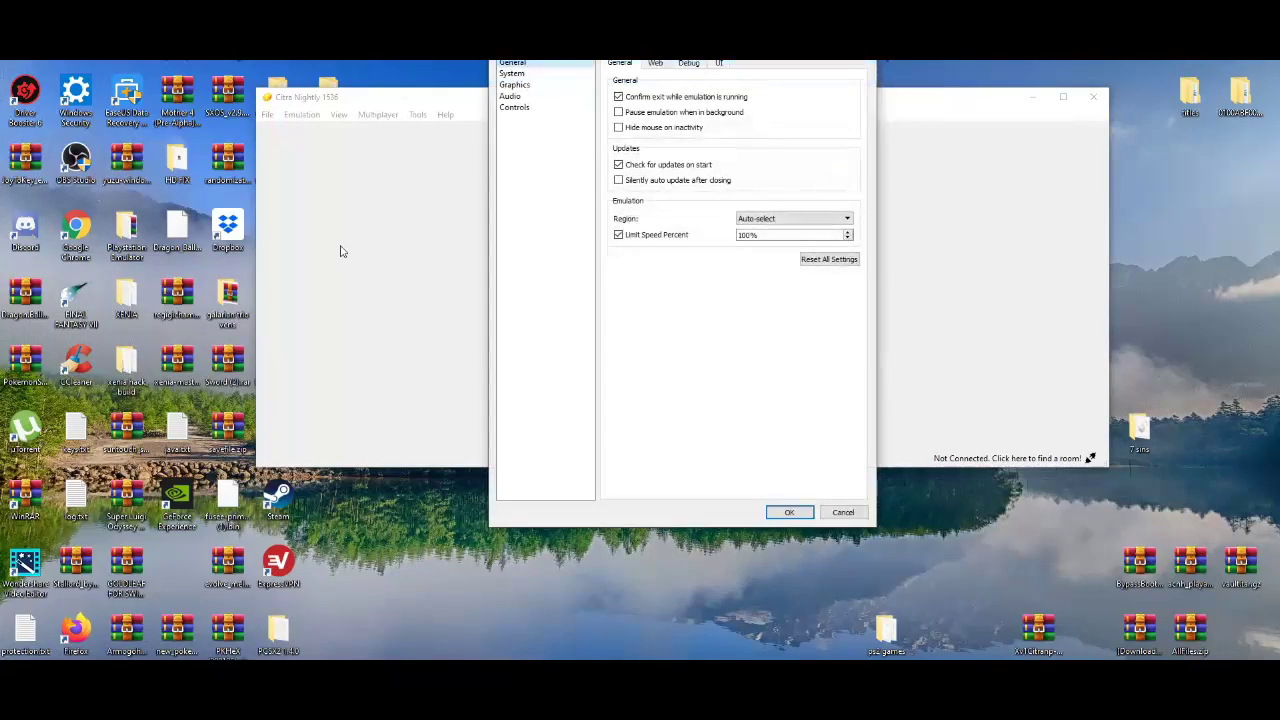
pyautogui.click(551, 86)
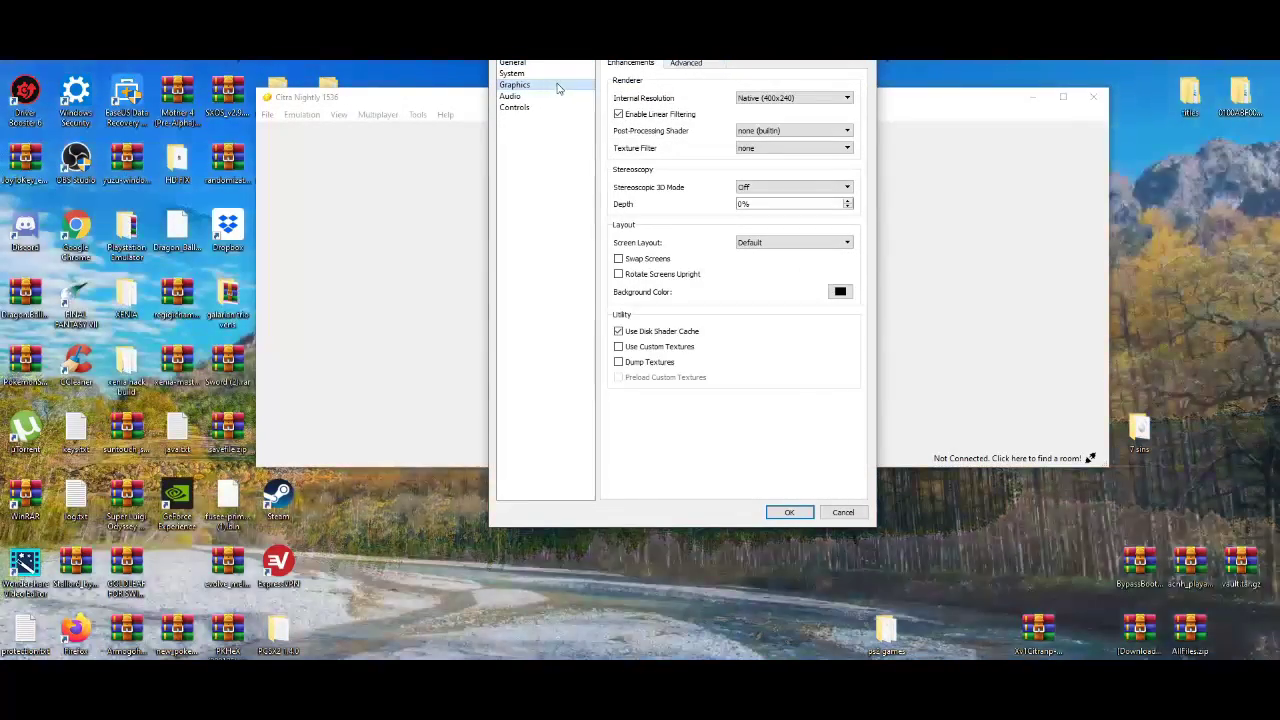
pyautogui.click(781, 98)
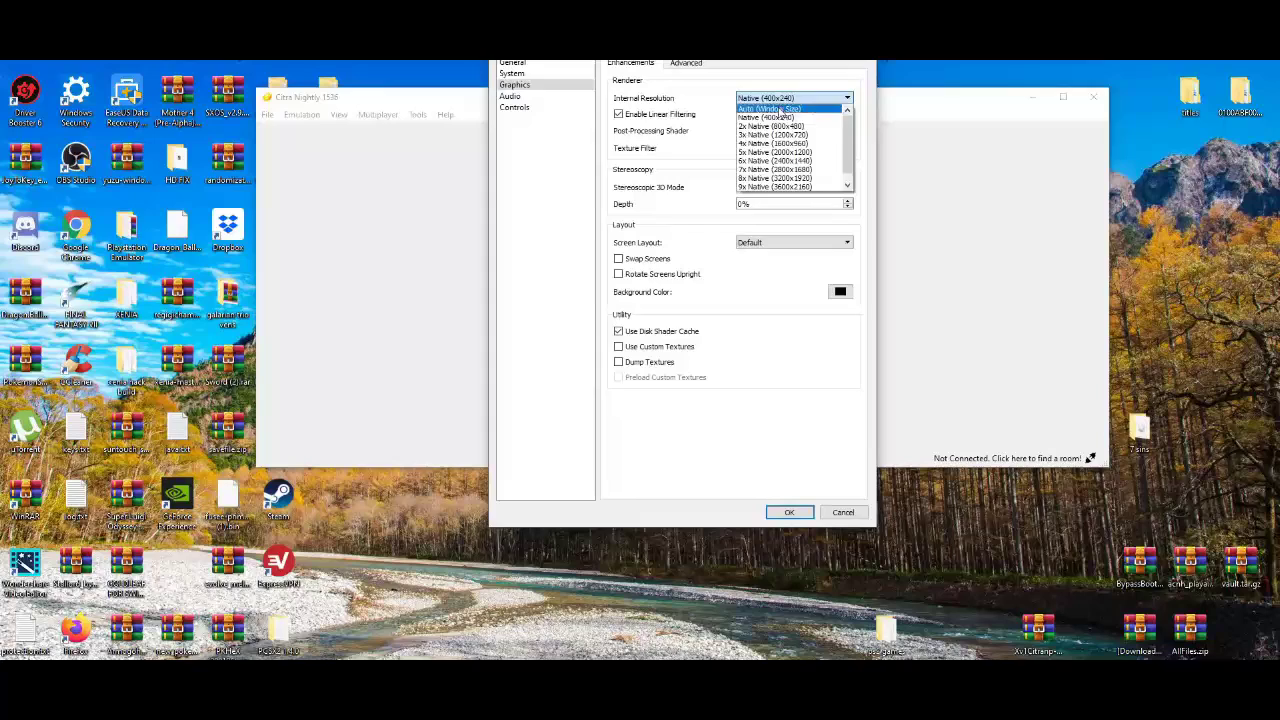
pyautogui.scroll(-1, 850, 155)
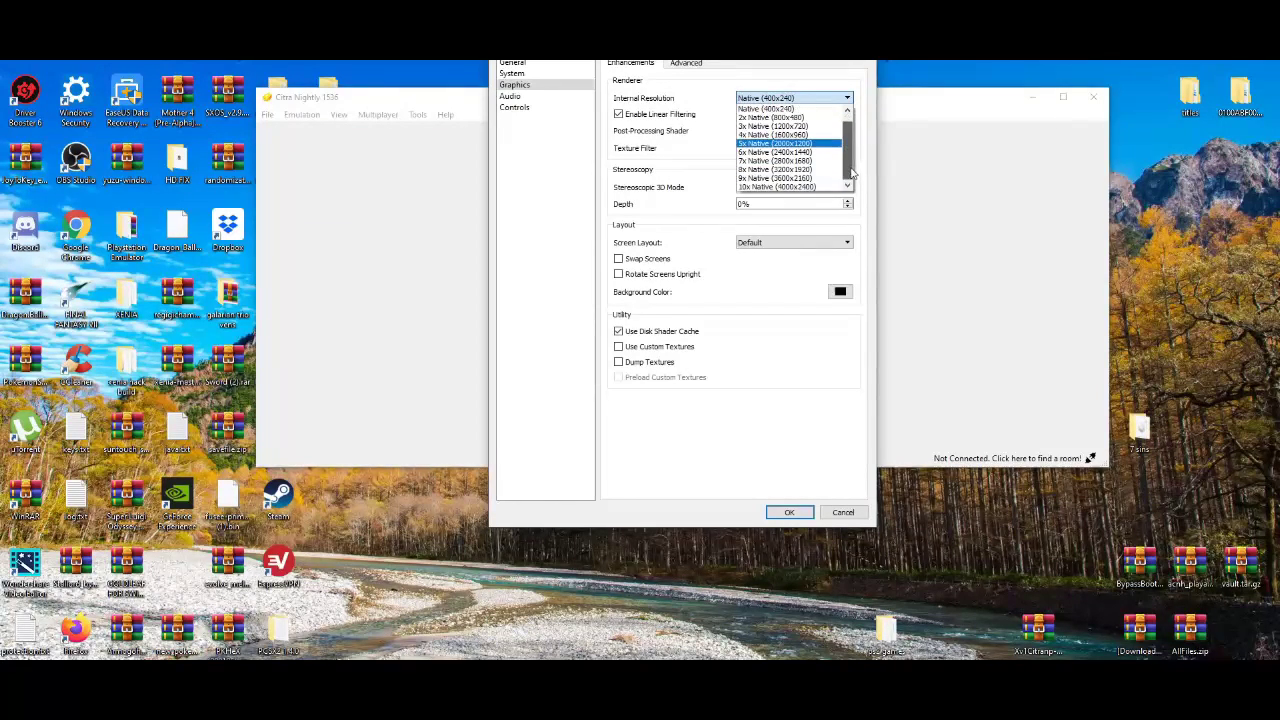
pyautogui.click(826, 190)
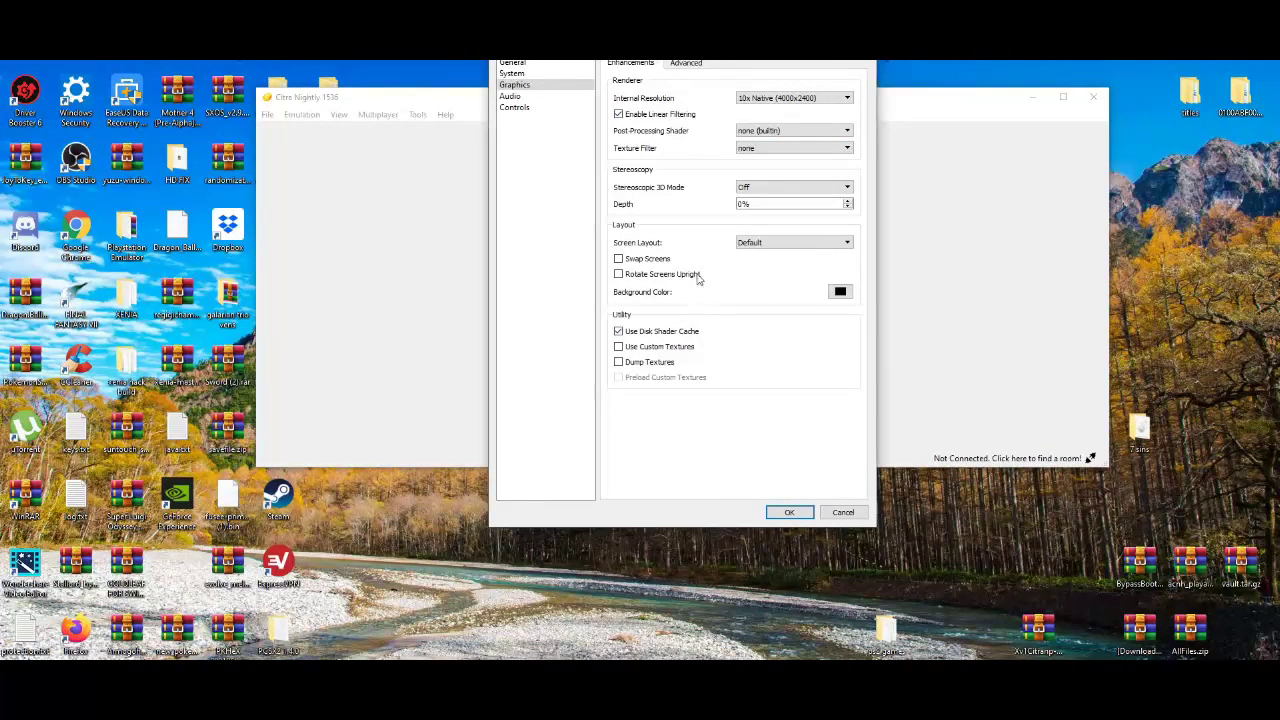
# - Set the screen layout to Single Screen and save the graphics configuration
pyautogui.click(764, 245)
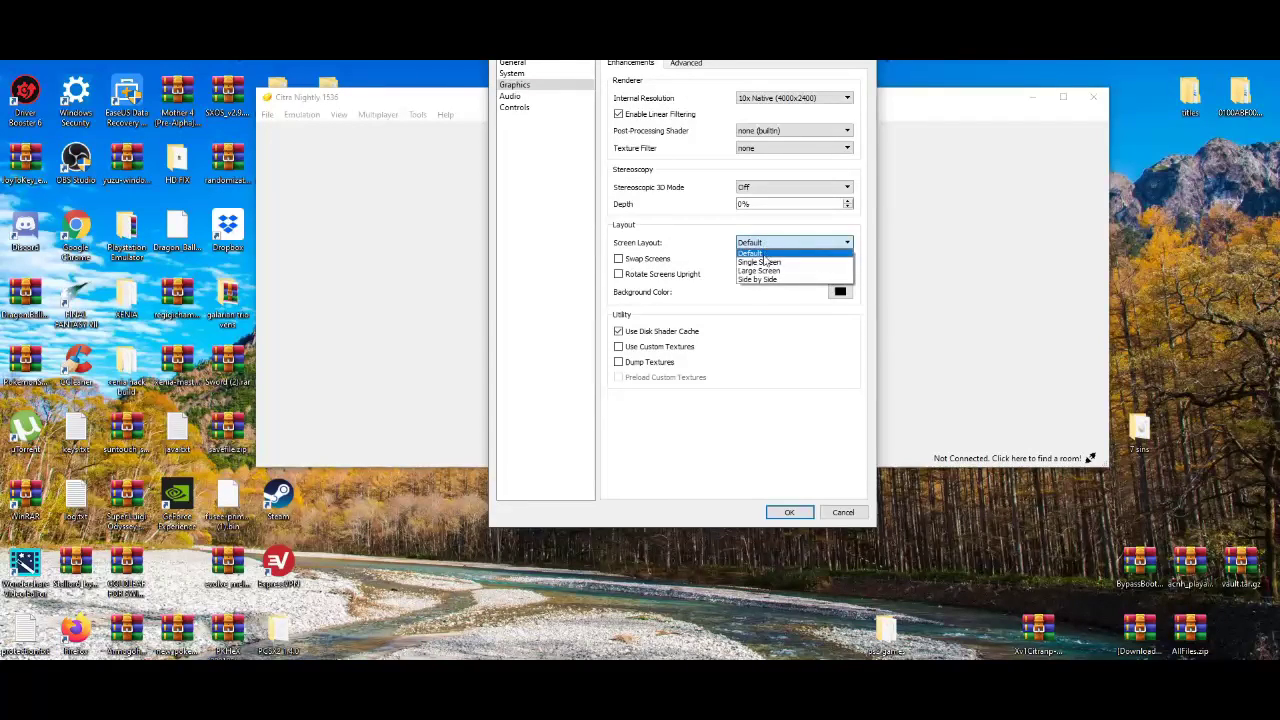
pyautogui.click(766, 262)
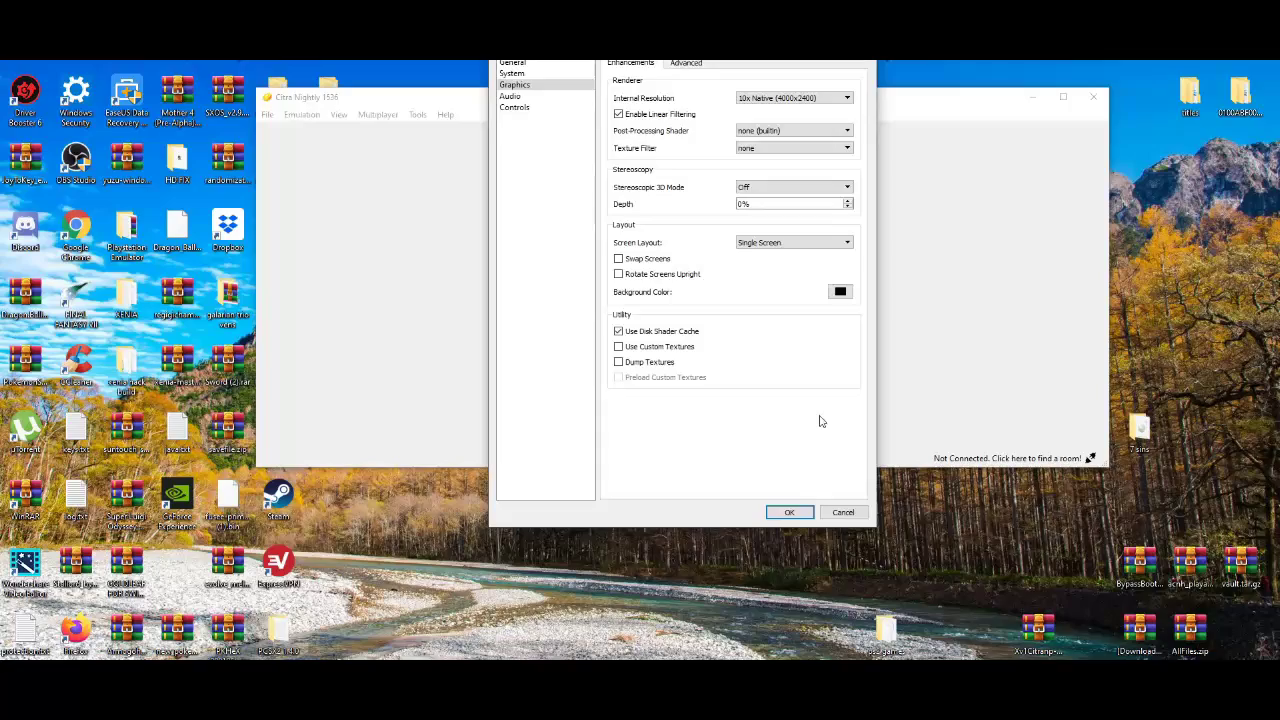
pyautogui.click(789, 512)
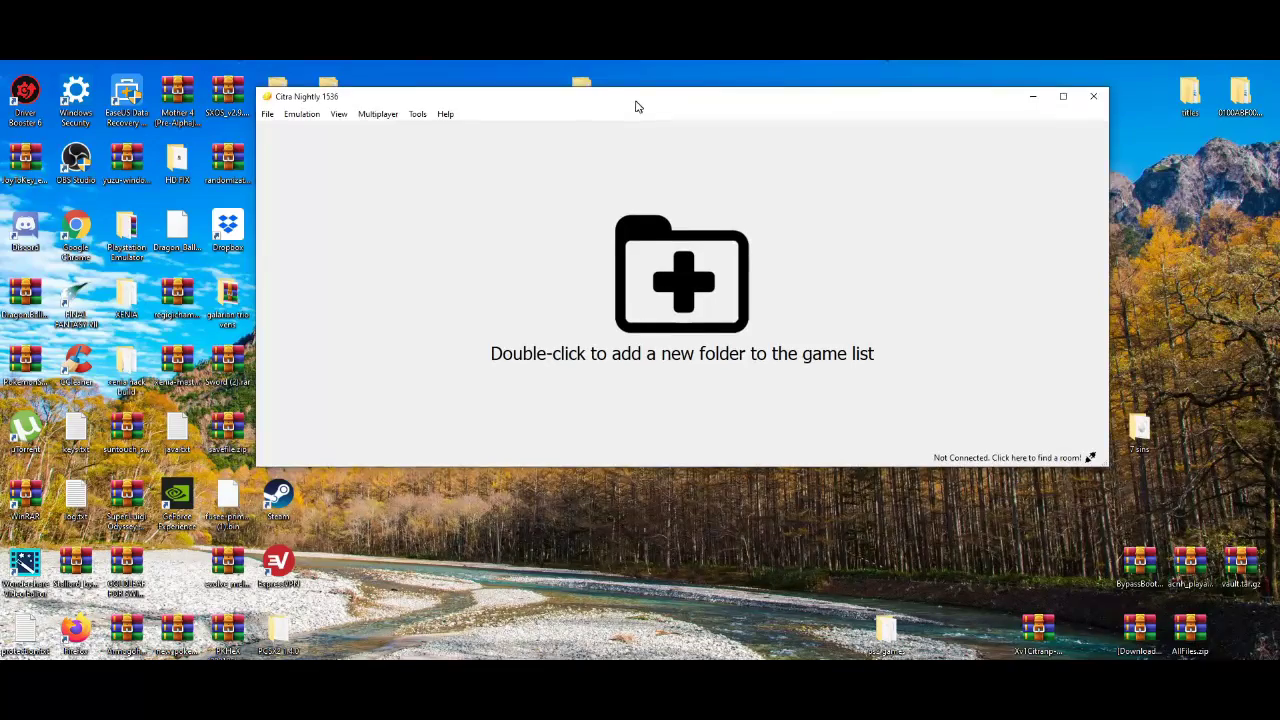
pyautogui.moveTo(637, 106); pyautogui.dragTo(617, 123)
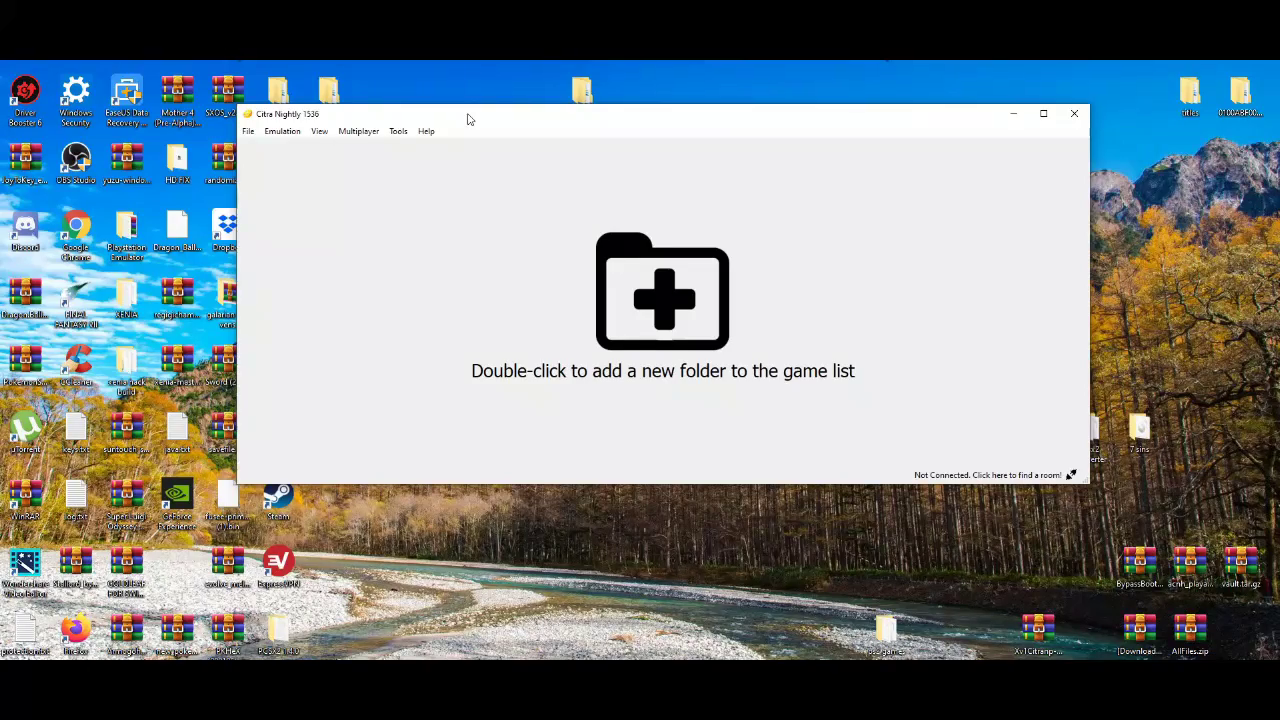
pyautogui.moveTo(468, 119); pyautogui.dragTo(437, 109)
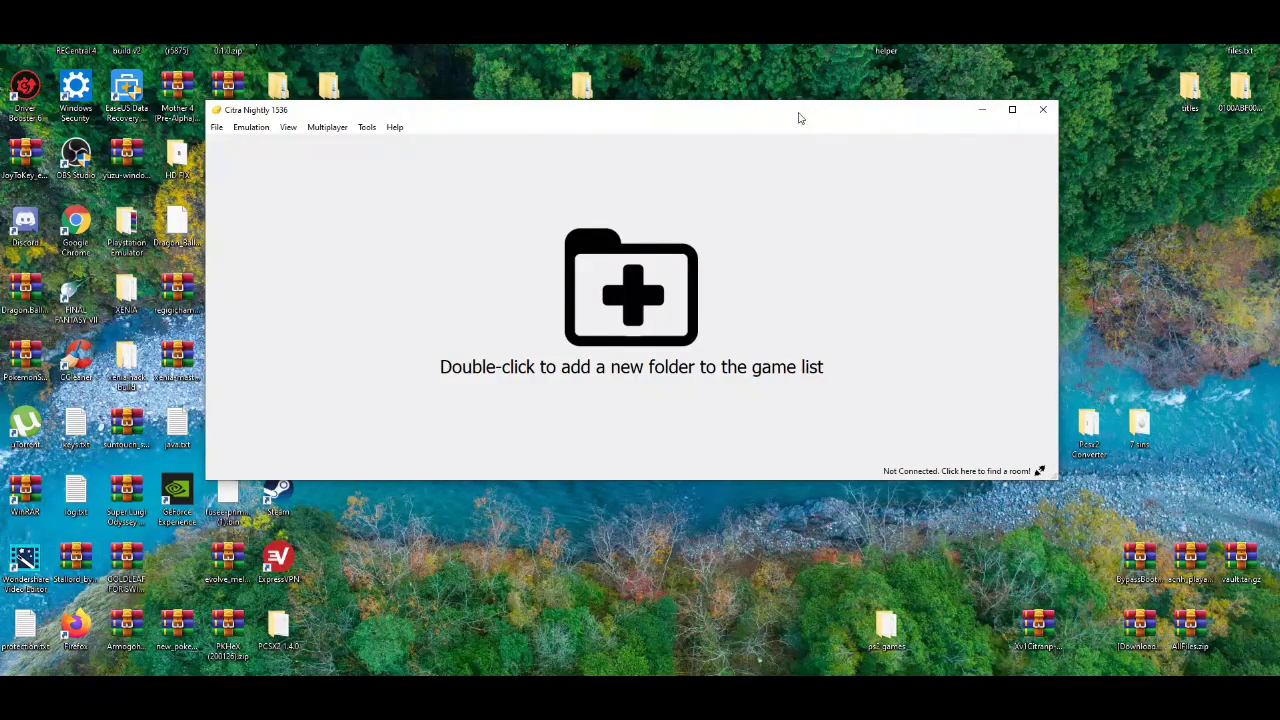
pyautogui.moveTo(798, 118); pyautogui.dragTo(822, 88)
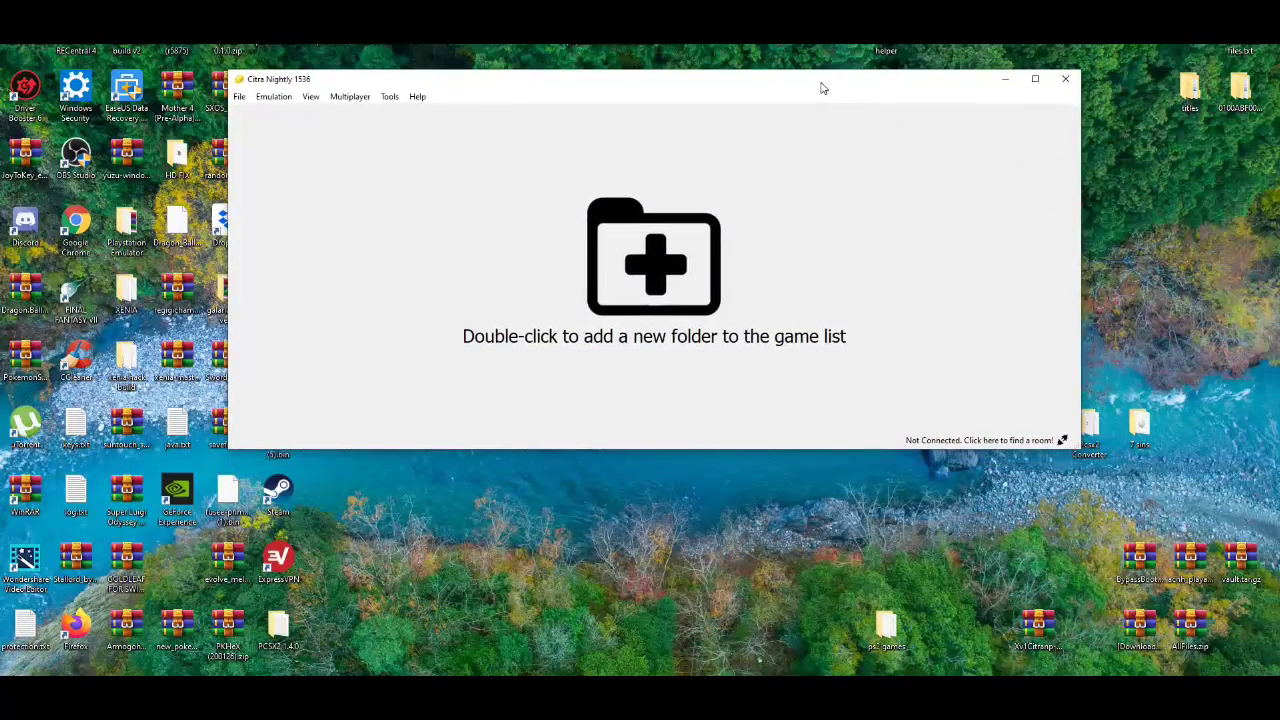
# - Extract the game folder from the Xv1Citranp-pokemonerdotcom.rar archive to the desktop and close the archive
pyautogui.doubleClick(1041, 626)
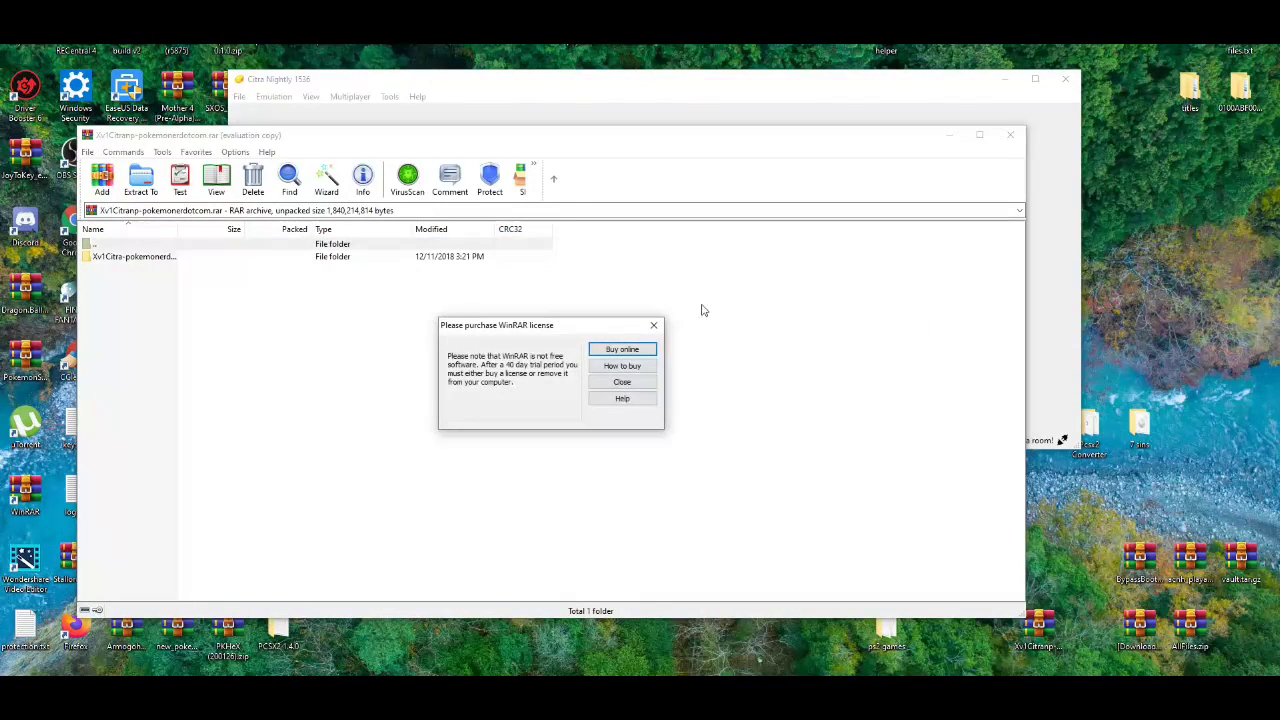
pyautogui.click(622, 382)
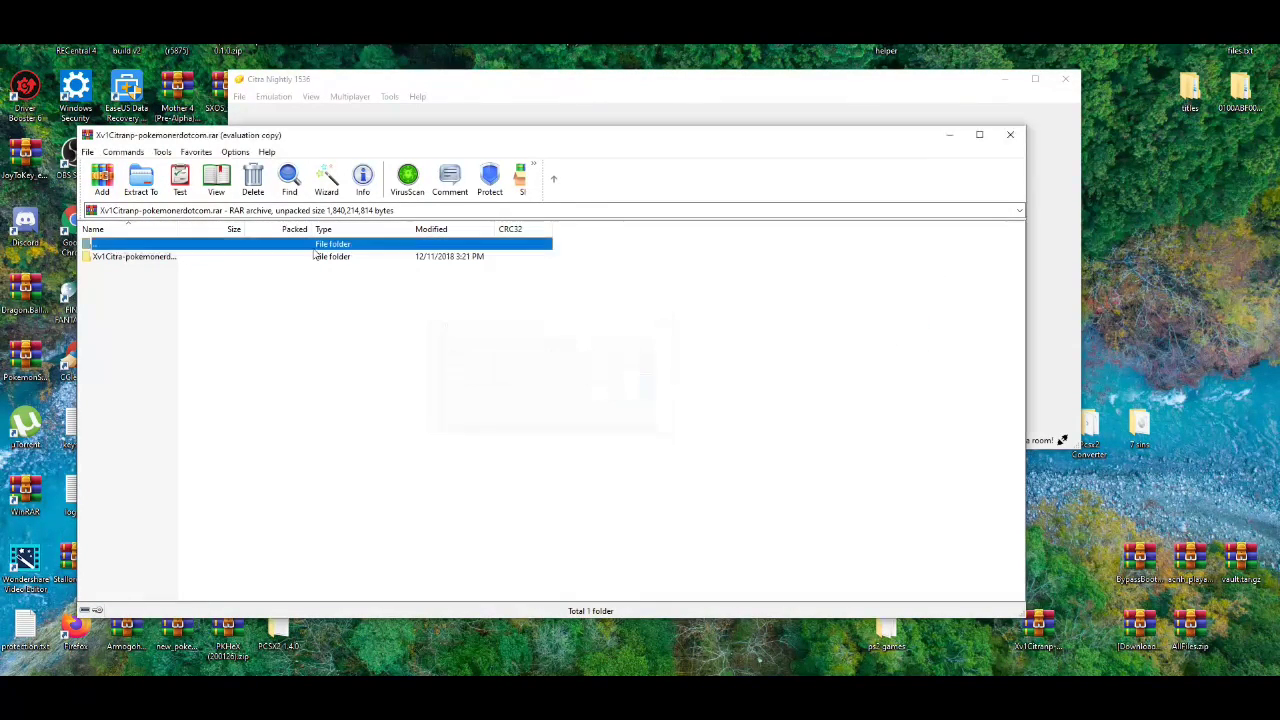
pyautogui.click(296, 258)
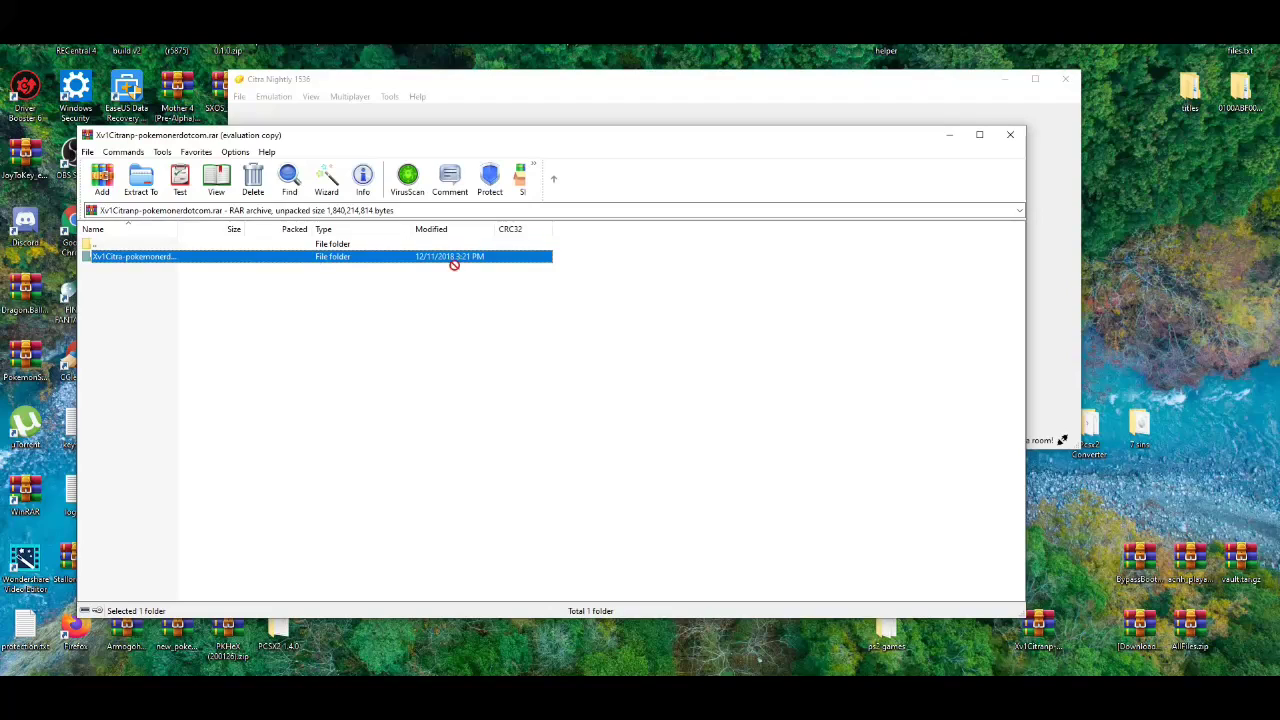
pyautogui.moveTo(1143, 287); pyautogui.dragTo(1145, 283)
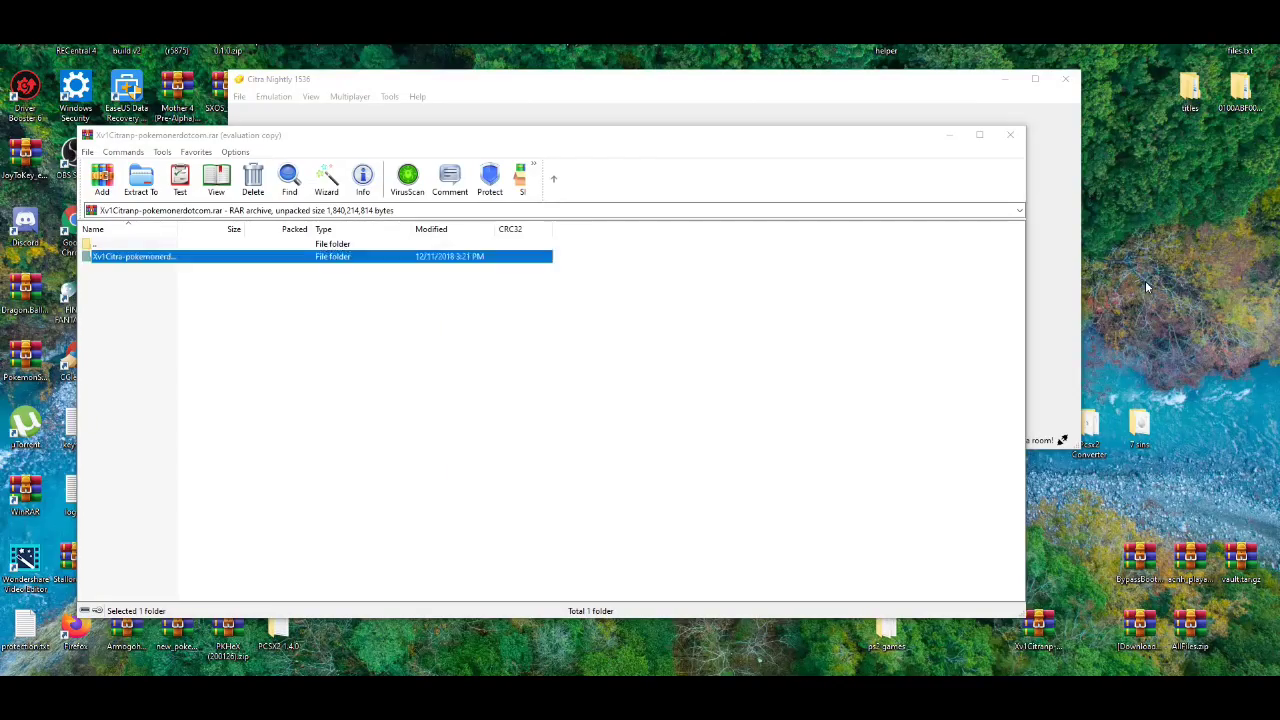
pyautogui.click(1010, 134)
# - Add the Xv1Citra-pokemonerdotcom folder from the desktop to Citra's game list
pyautogui.doubleClick(659, 265)
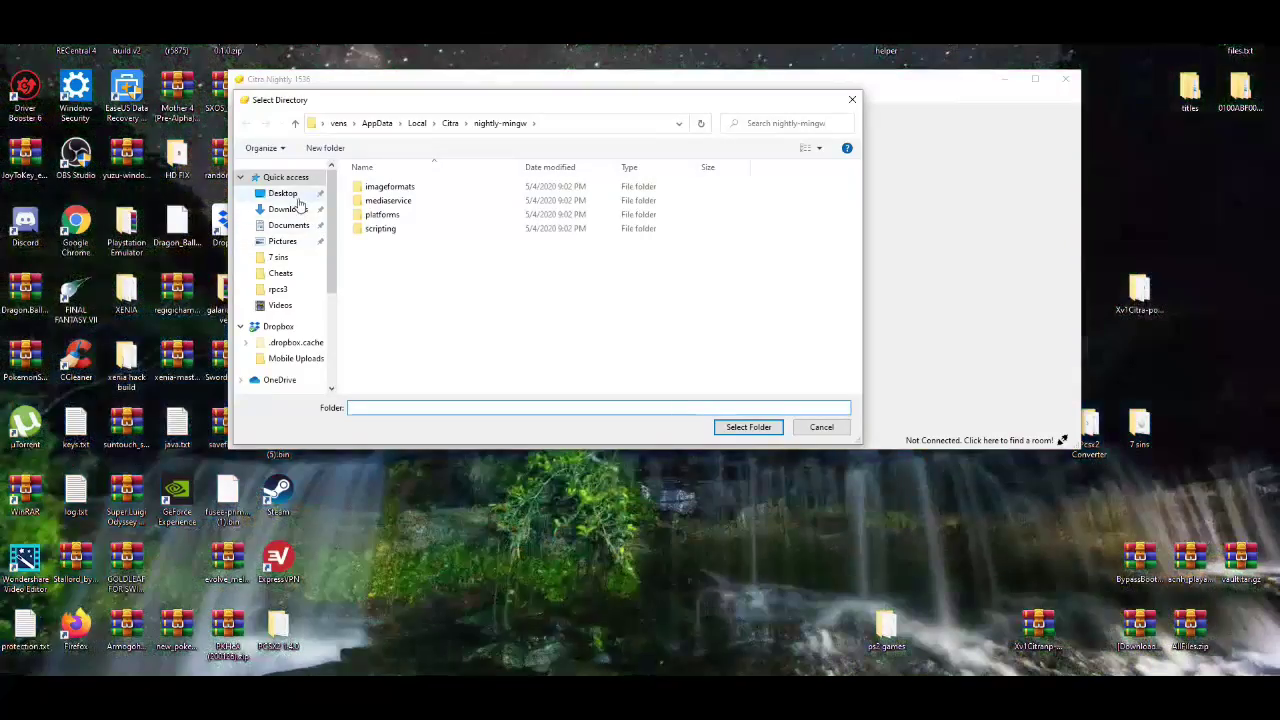
pyautogui.click(297, 198)
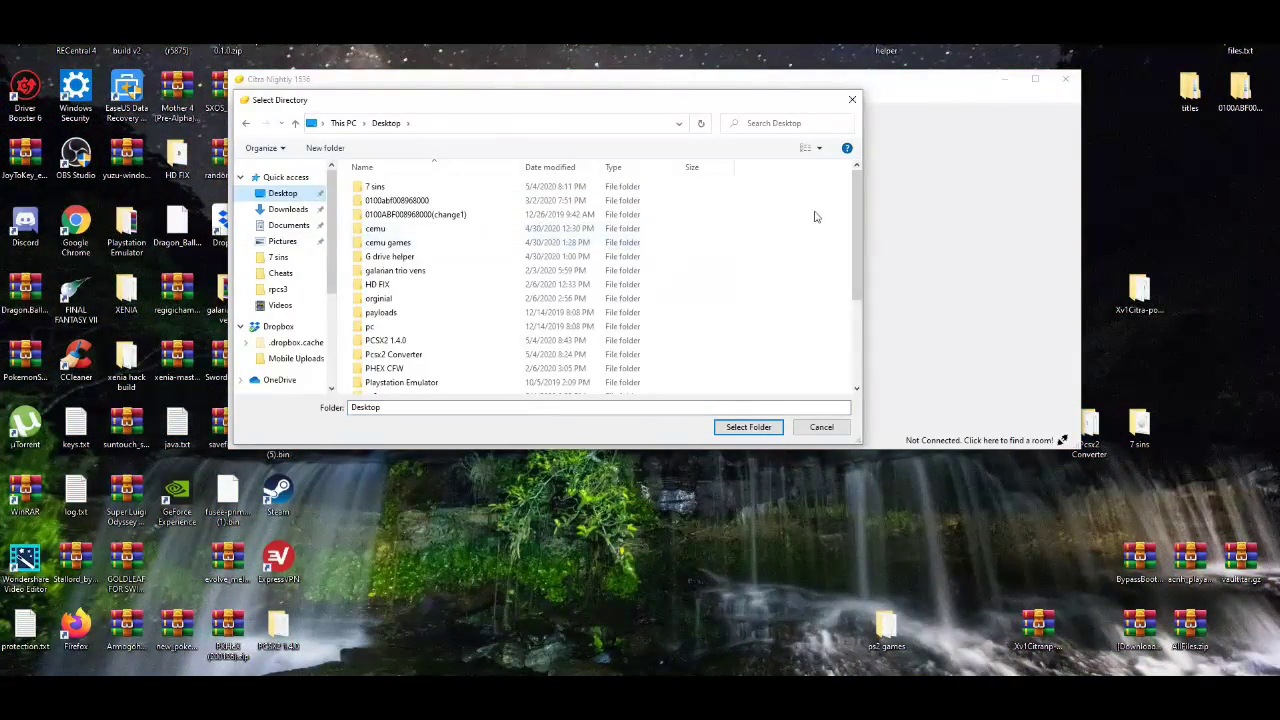
pyautogui.moveTo(858, 204); pyautogui.dragTo(874, 290)
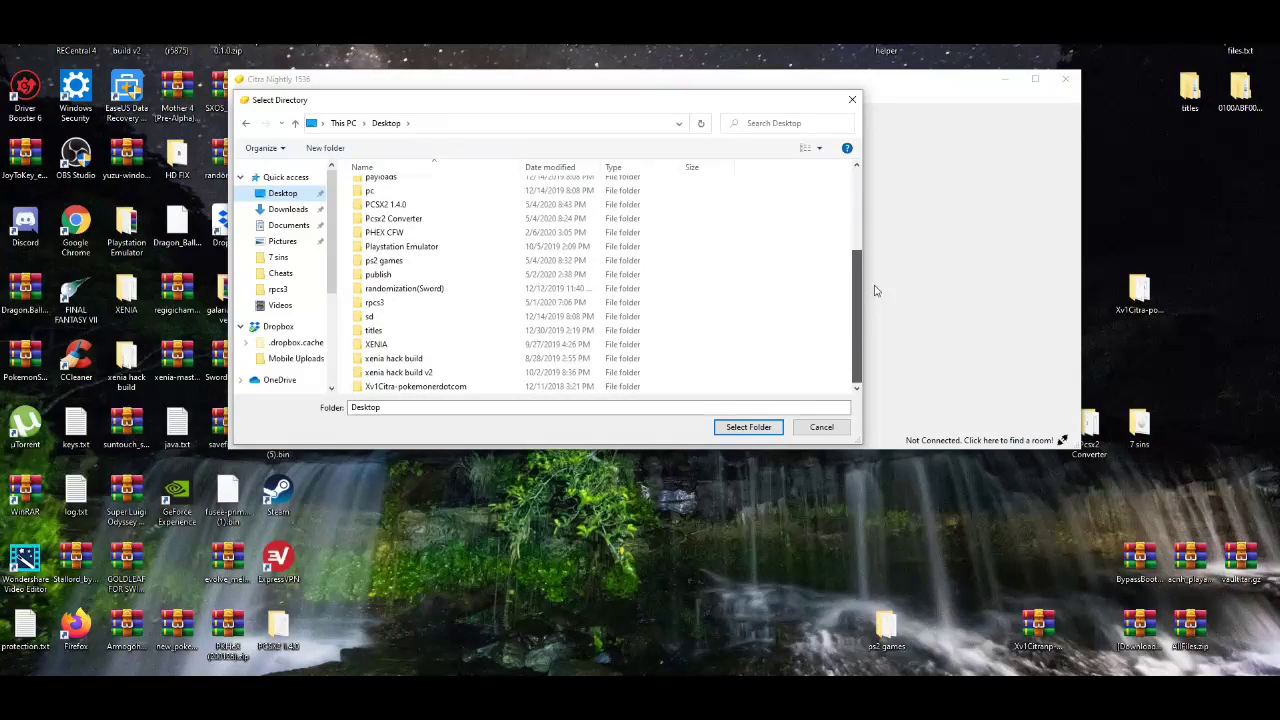
pyautogui.click(528, 387)
pyautogui.click(747, 426)
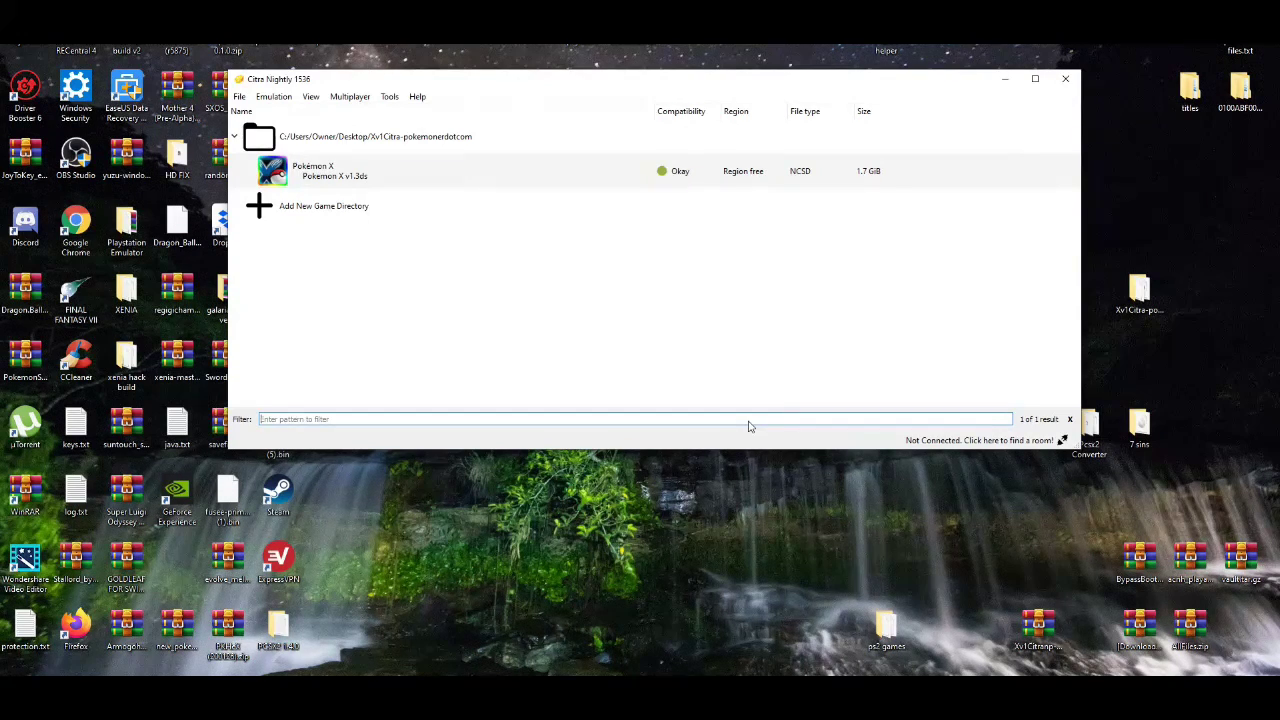
# - Launch Pokémon X from the game list and allow citra-qt.exe through the Windows Defender Firewall on public networks
pyautogui.moveTo(660, 87); pyautogui.dragTo(557, 102)
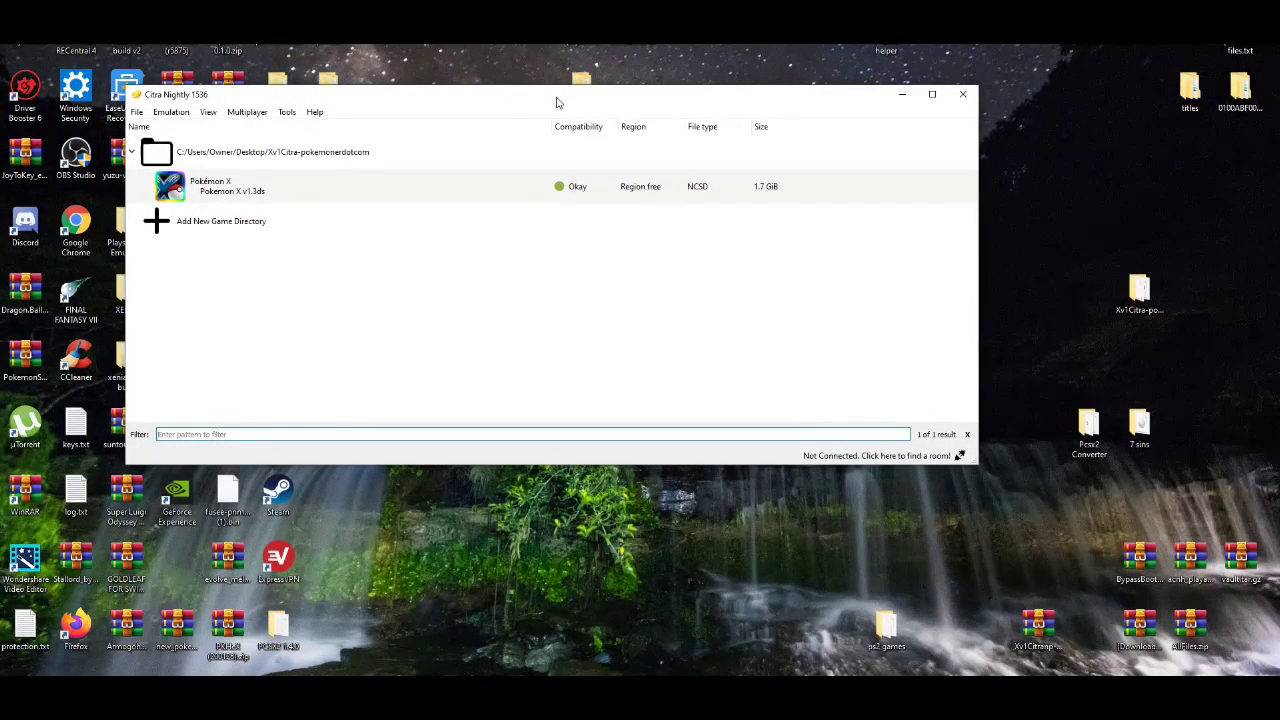
pyautogui.moveTo(557, 102); pyautogui.dragTo(585, 111)
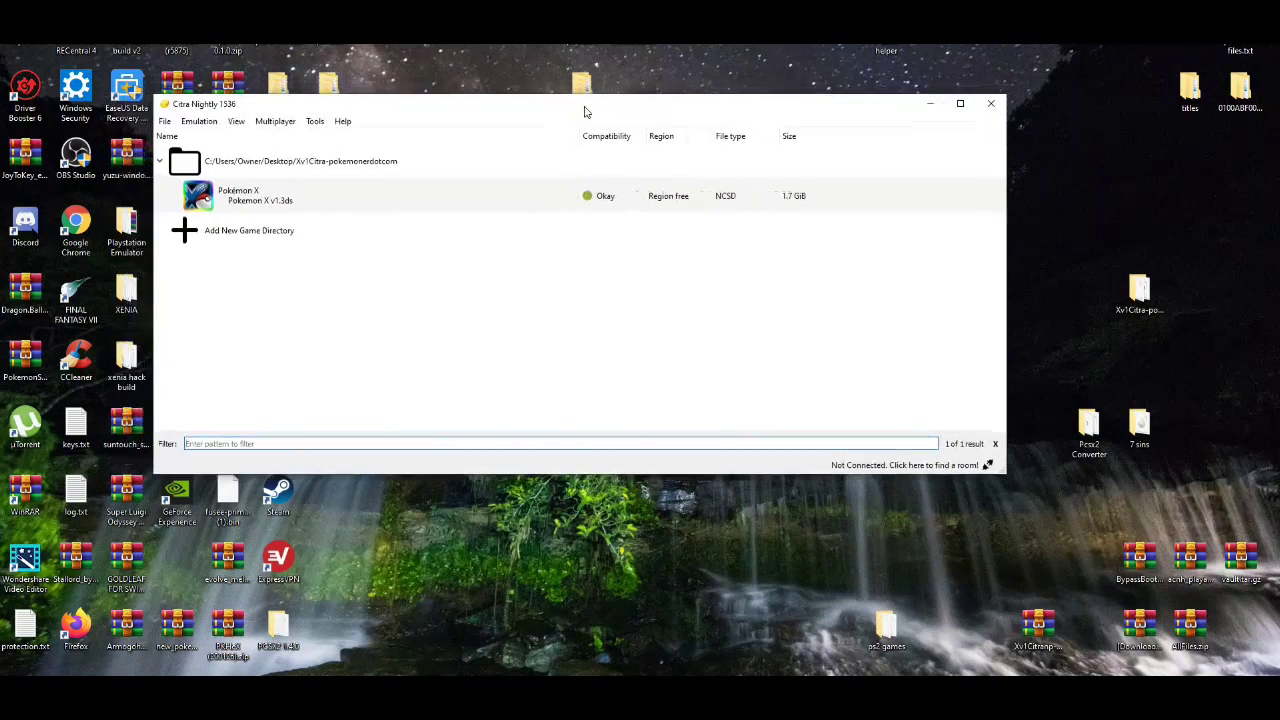
pyautogui.click(520, 198)
pyautogui.doubleClick(520, 198)
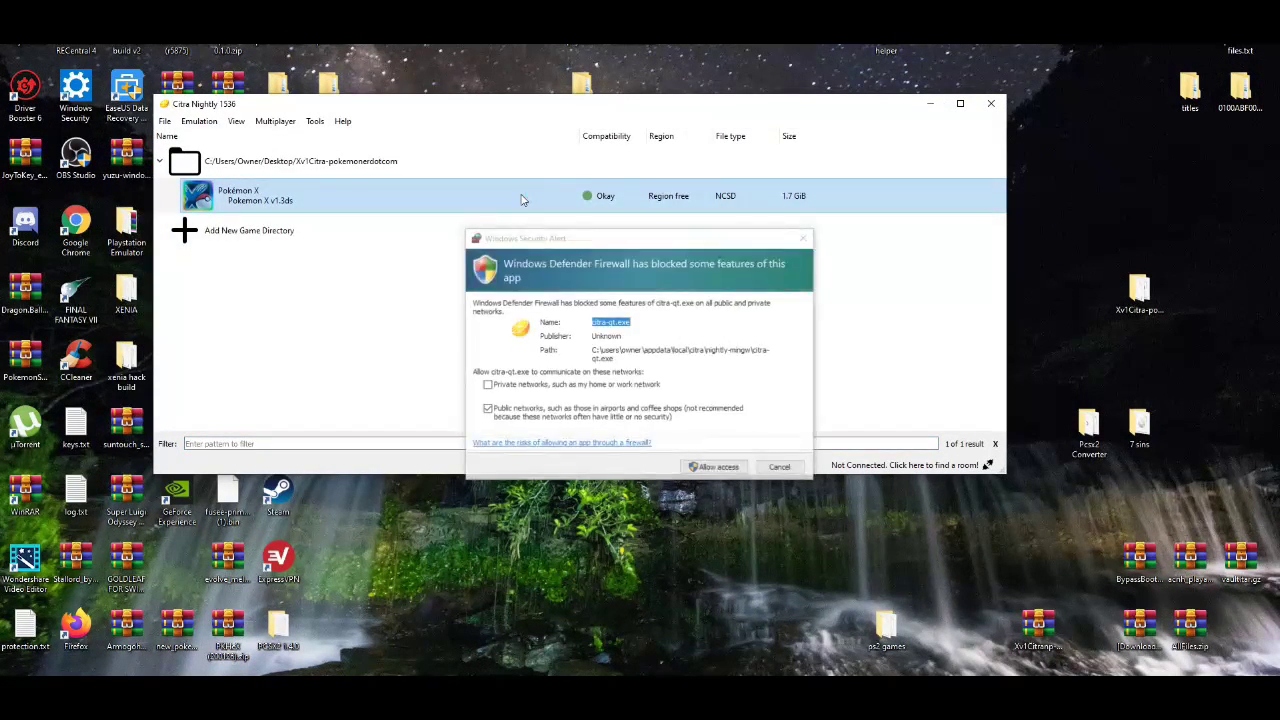
pyautogui.click(716, 468)
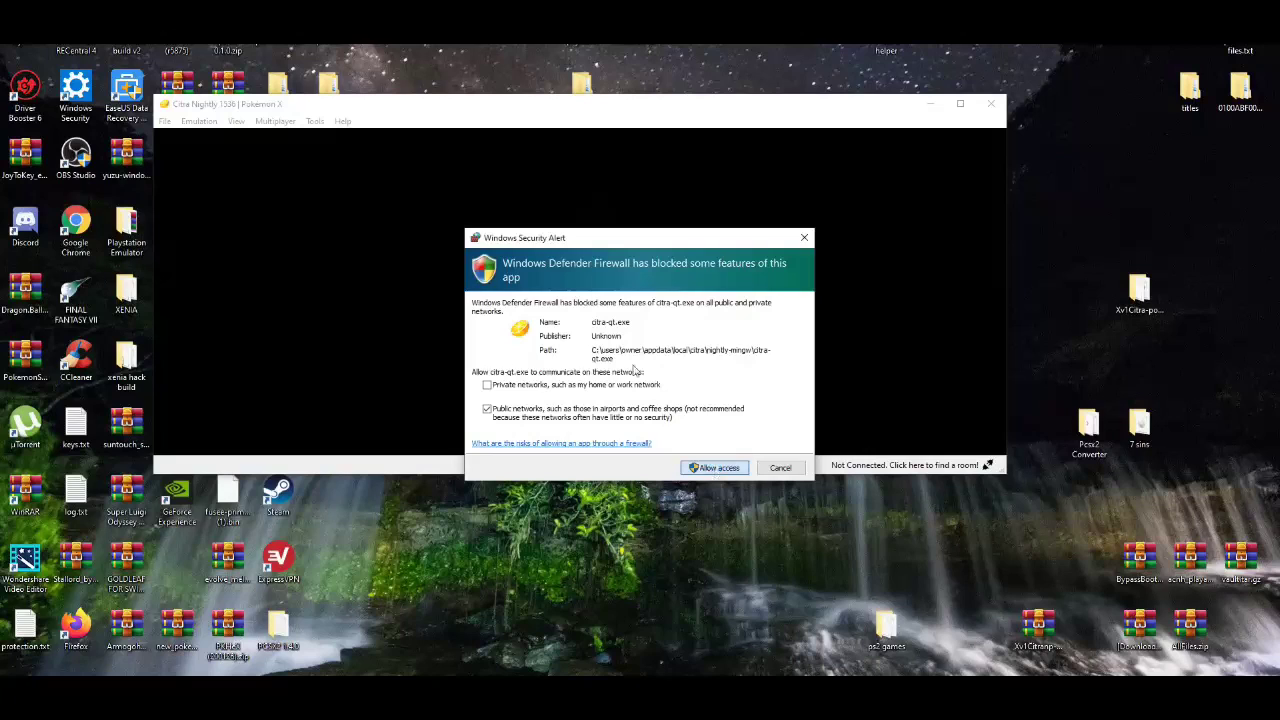